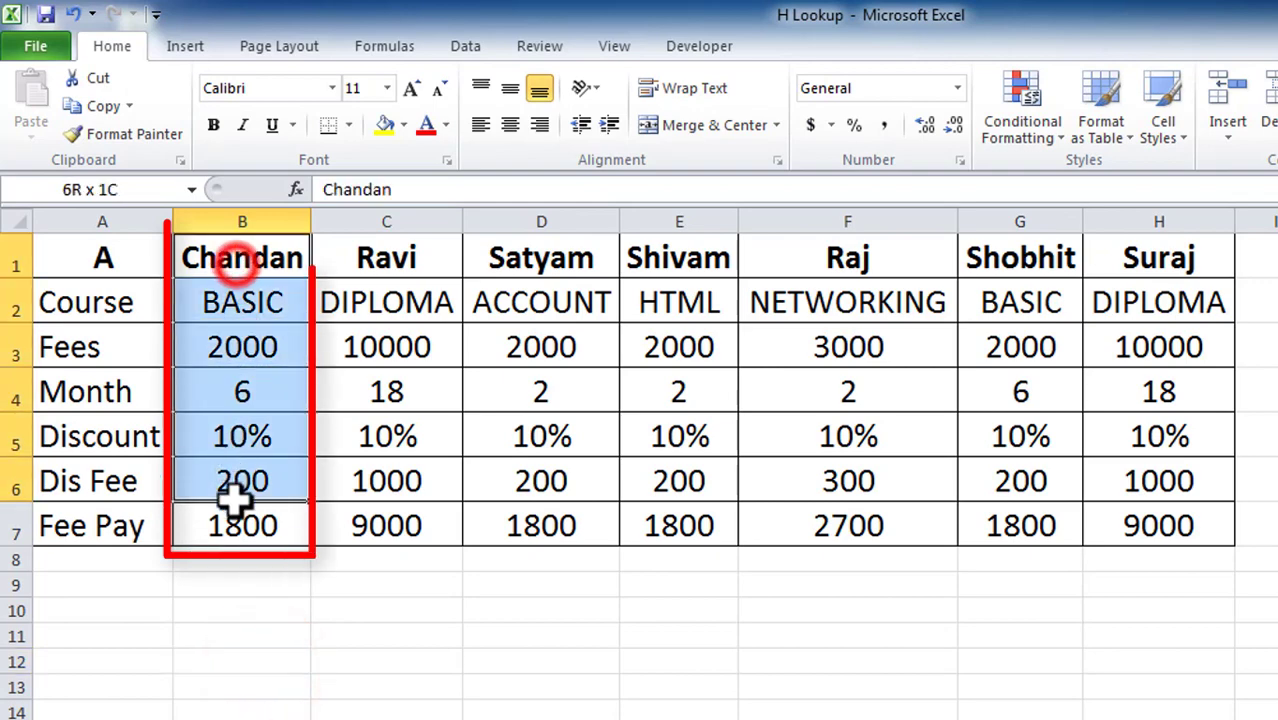
pyautogui.moveTo(75, 395); pyautogui.dragTo(1141, 406)
pyautogui.click(390, 688)
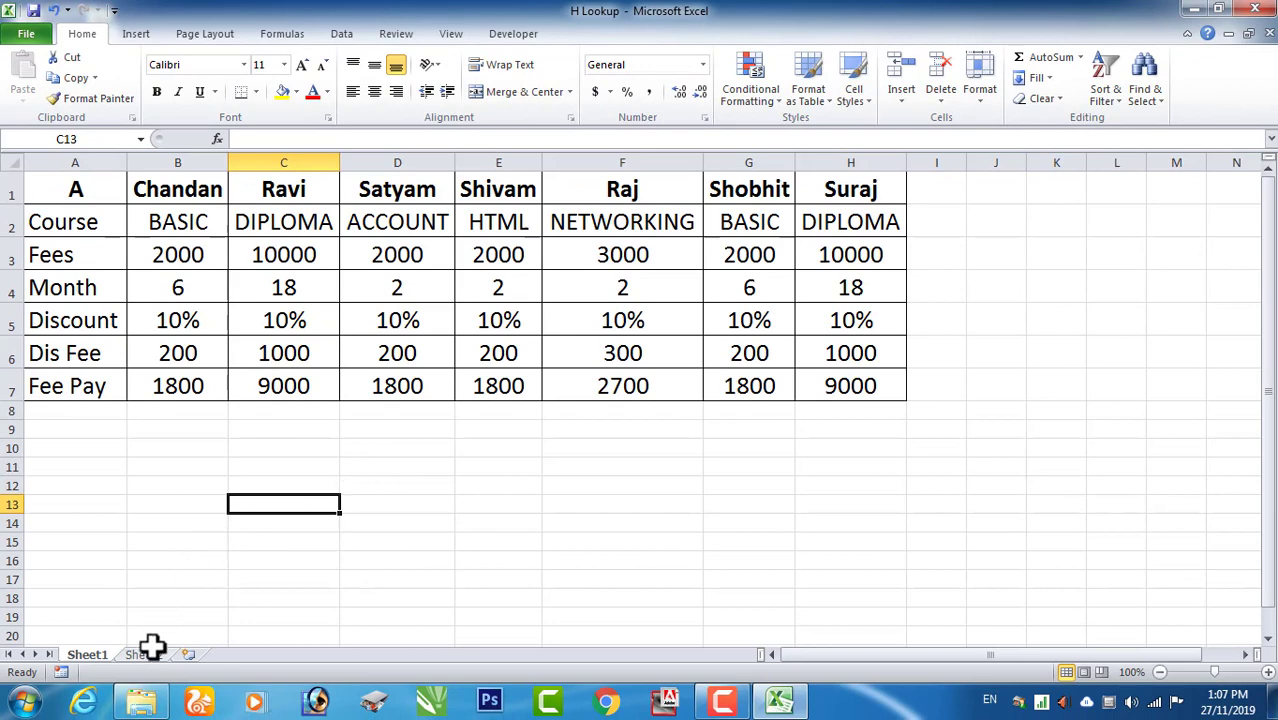
# On Sheet2, begin an HLOOKUP formula in the Course cell D5 with D4 as the lookup value
pyautogui.click(148, 652)
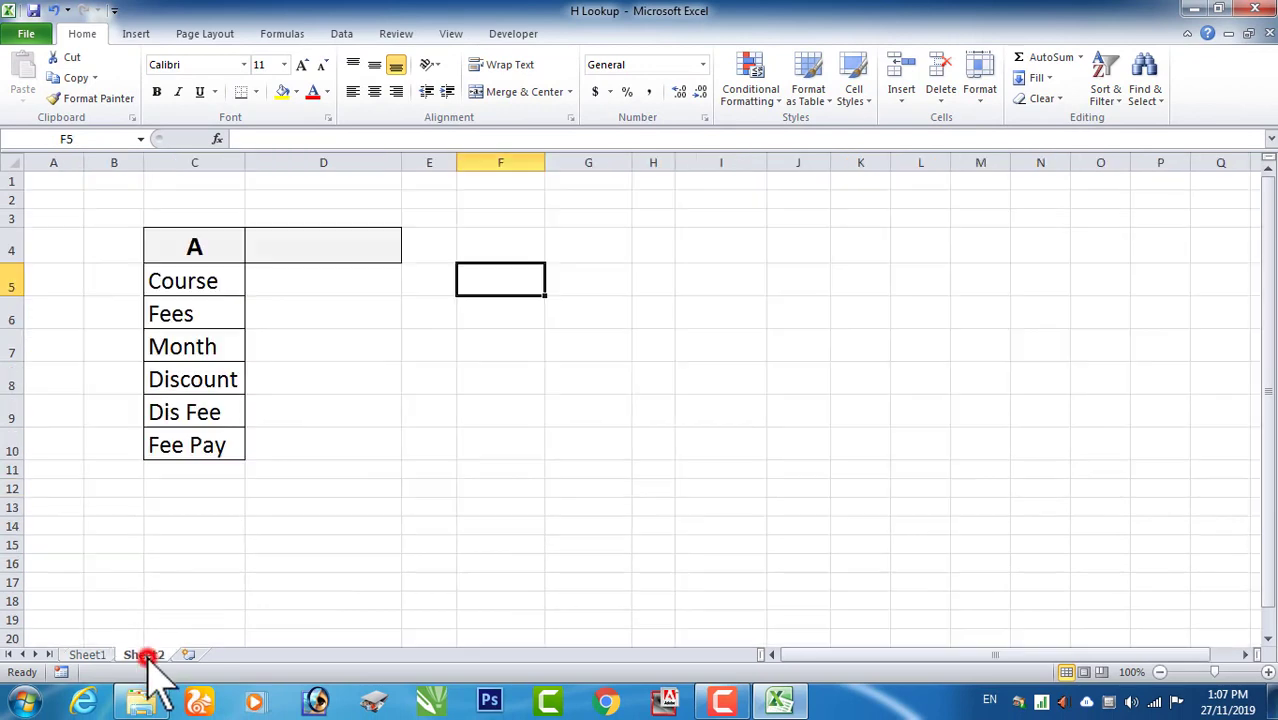
pyautogui.click(304, 252)
pyautogui.click(305, 314)
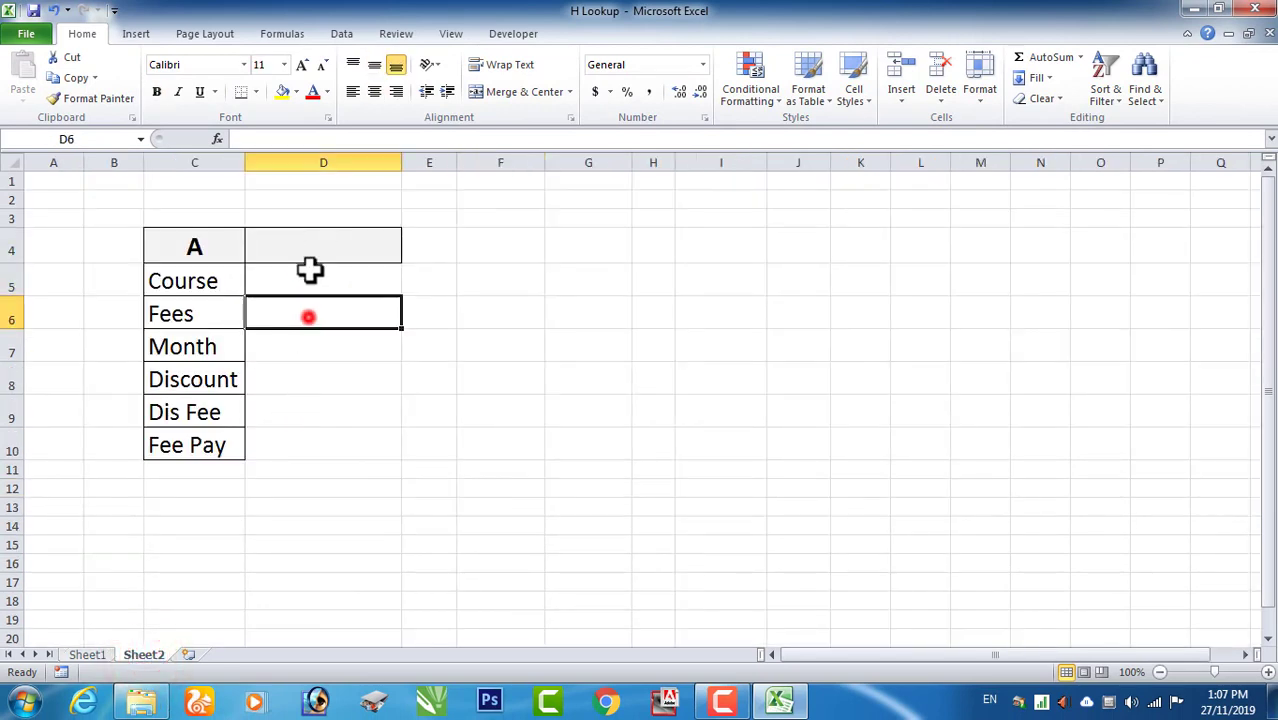
pyautogui.click(310, 245)
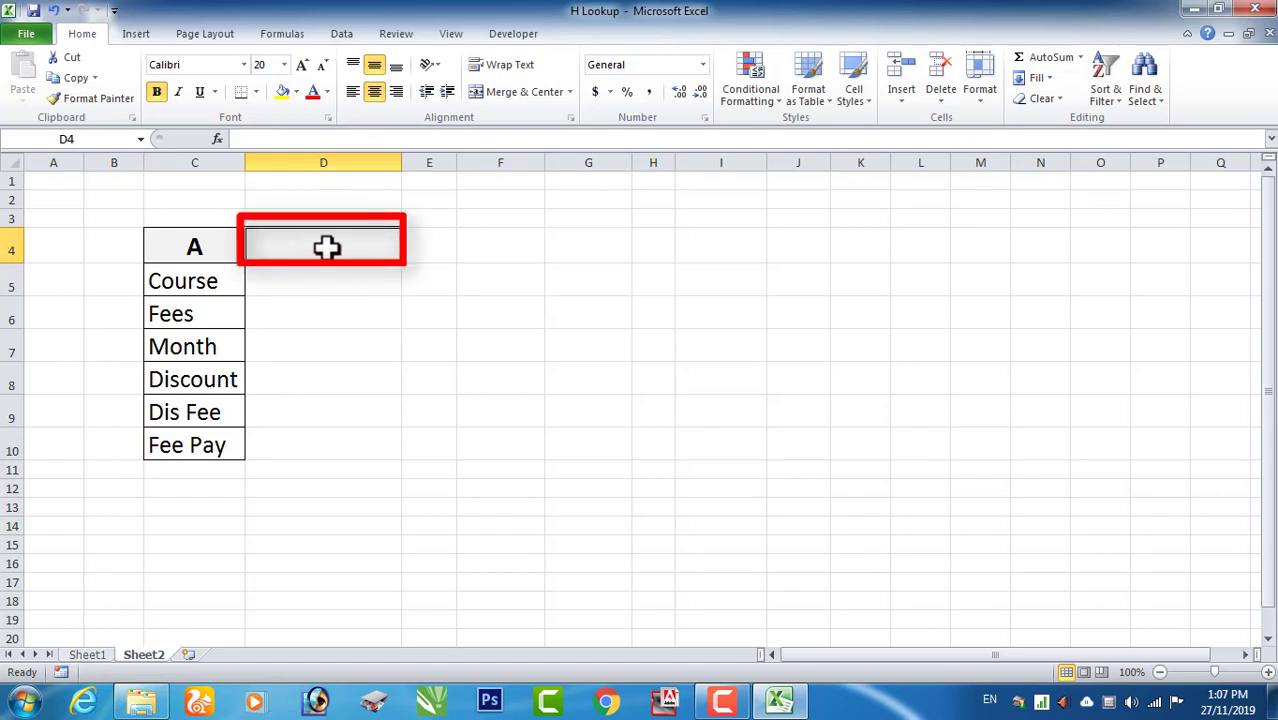
pyautogui.click(318, 281)
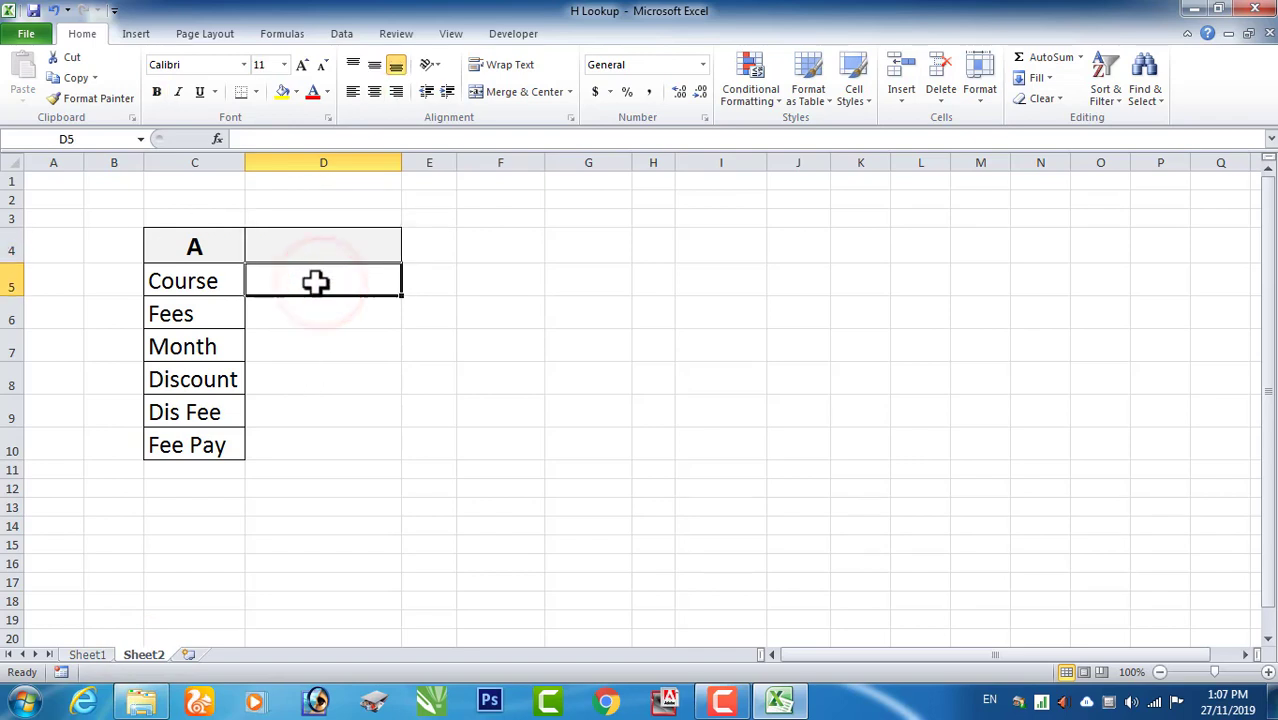
pyautogui.click(252, 138)
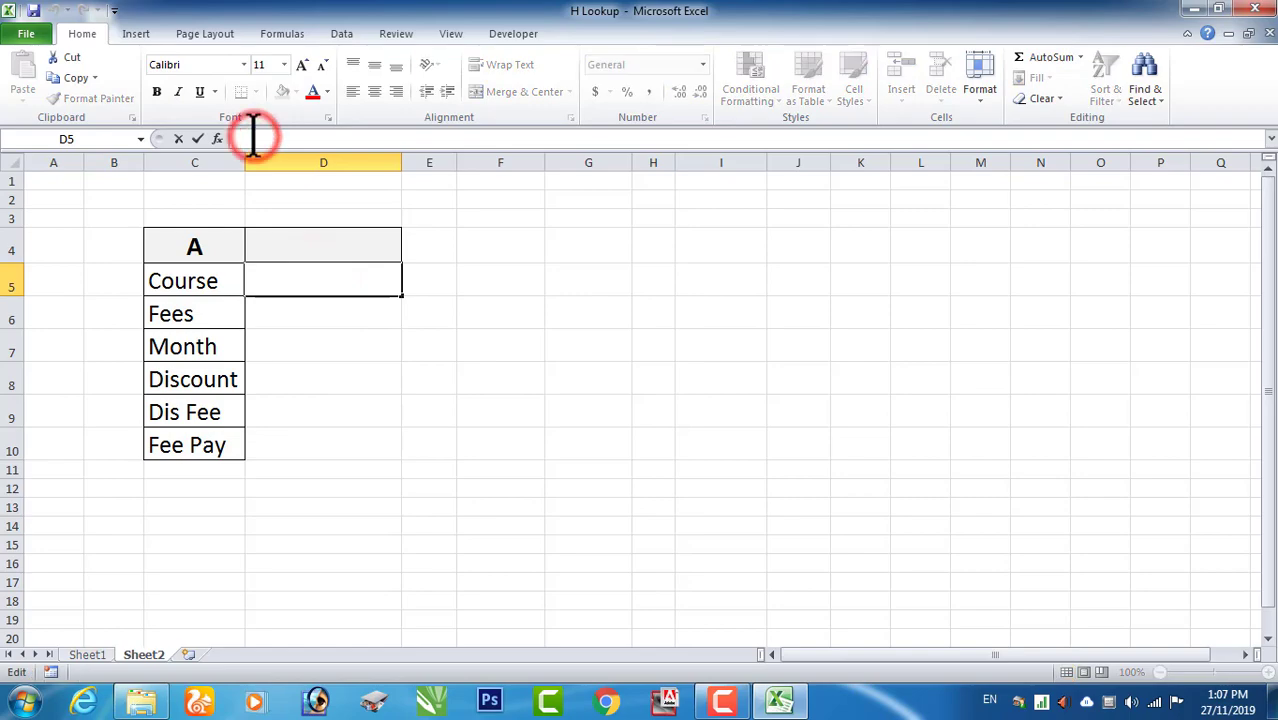
pyautogui.write('=')
pyautogui.write('hlookup')
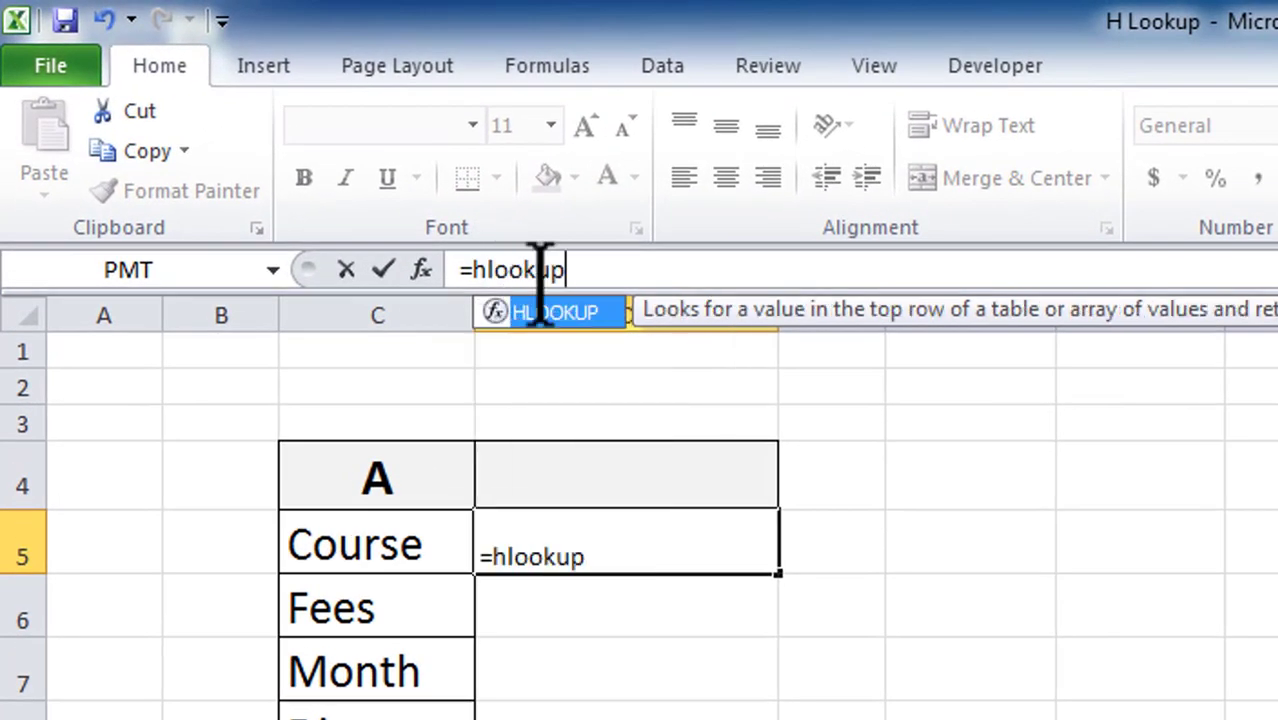
pyautogui.write('(')
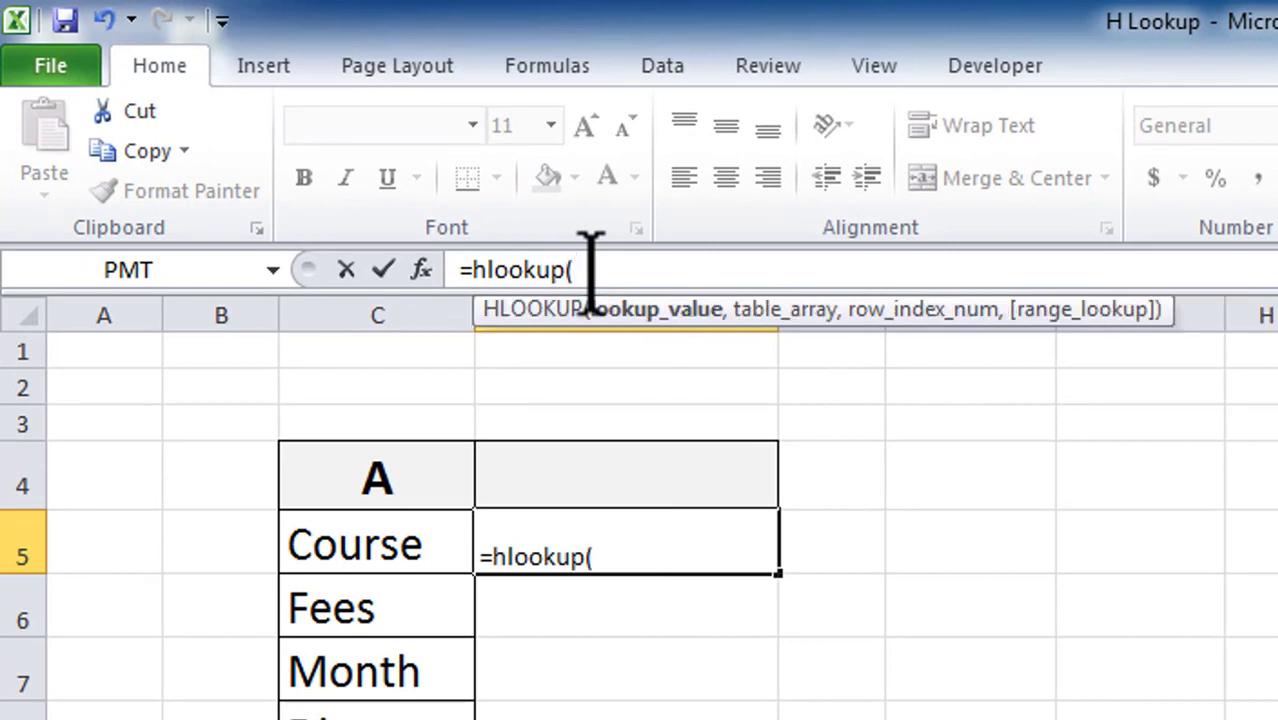
pyautogui.click(565, 473)
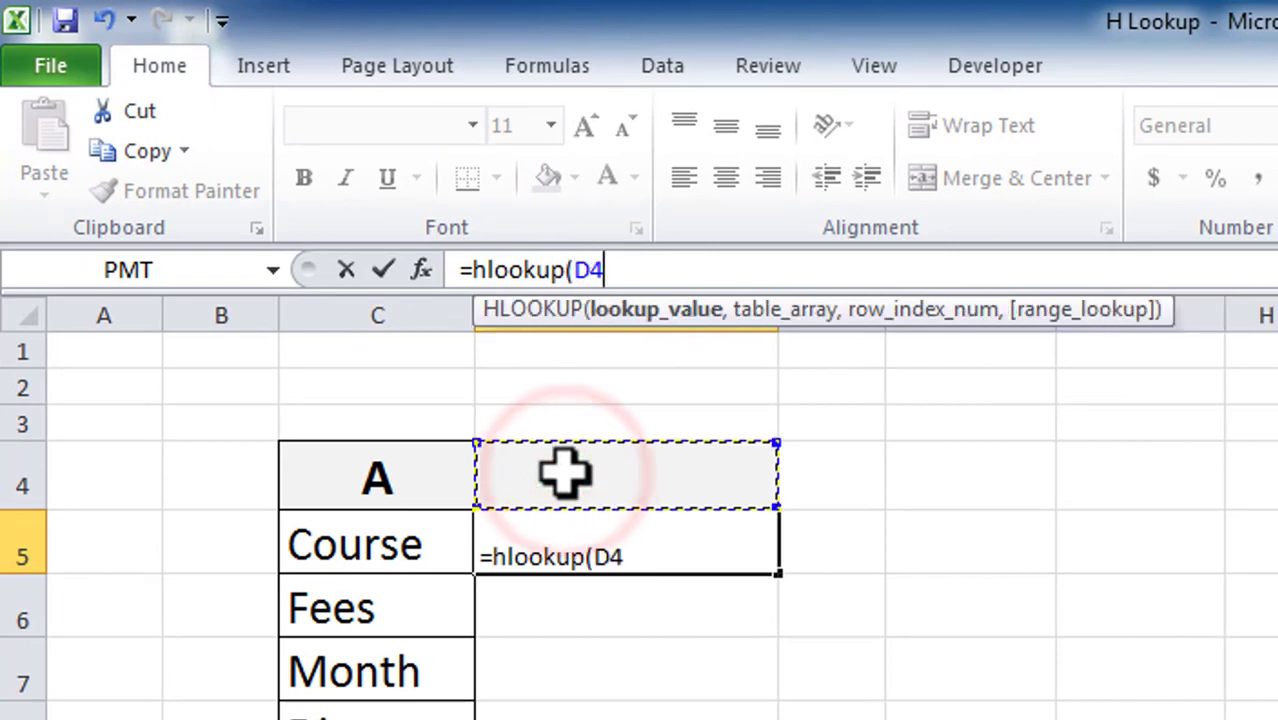
pyautogui.write(',')
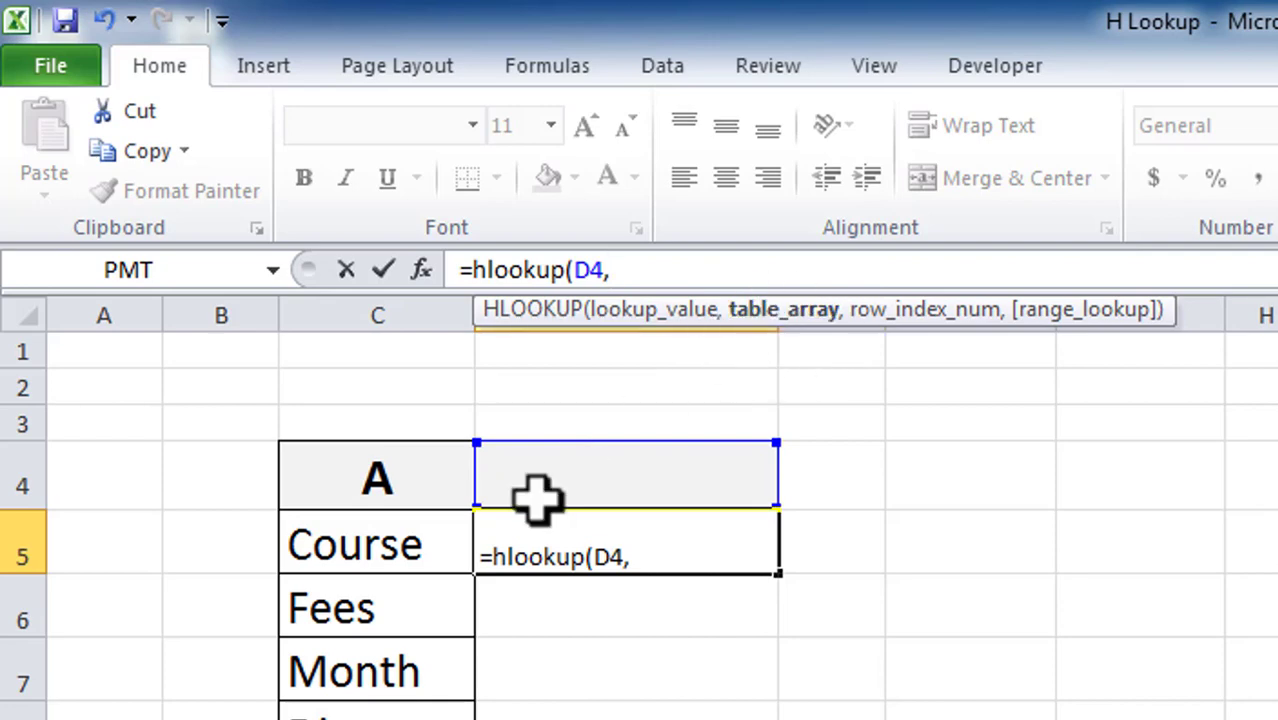
# Complete the Course formula with table array Sheet1!A1:H7, row index 2 and range lookup 0
pyautogui.click(86, 655)
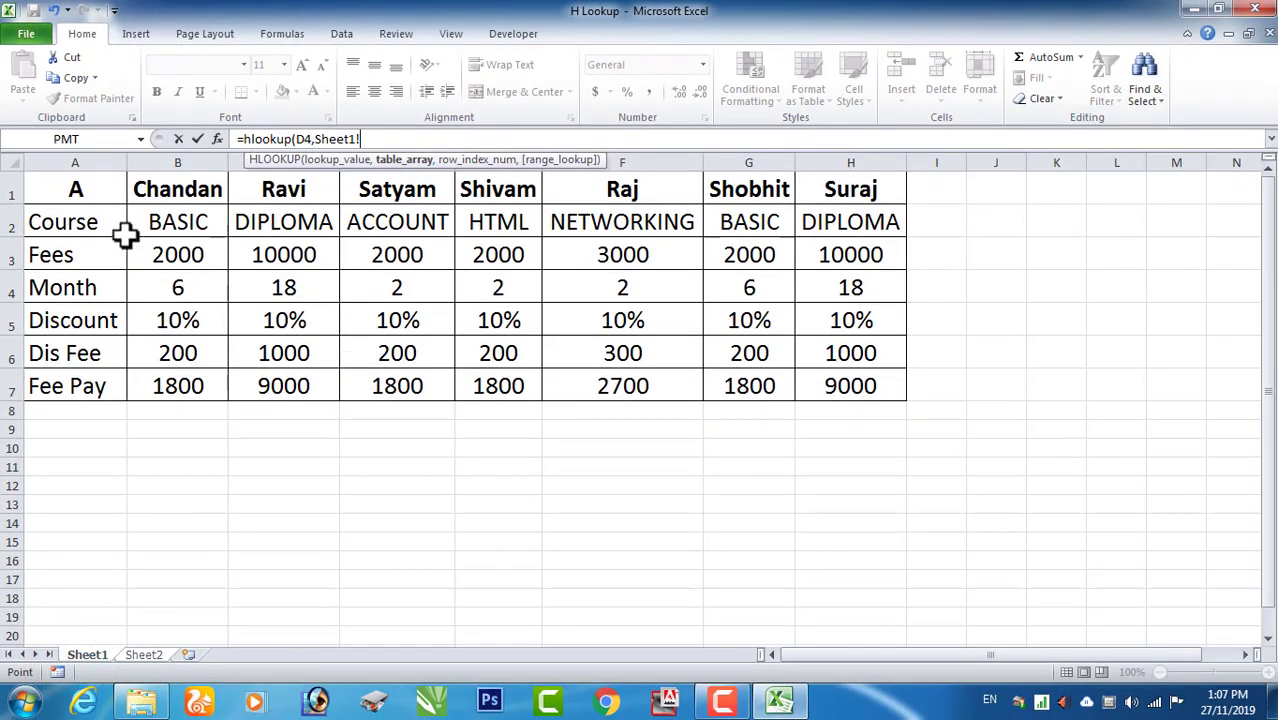
pyautogui.moveTo(48, 188)
pyautogui.mouseDown()
pyautogui.moveTo(188, 251)
pyautogui.moveTo(700, 340)
pyautogui.moveTo(827, 377)
pyautogui.moveTo(300, 258)
pyautogui.moveTo(900, 395)
pyautogui.mouseUp()
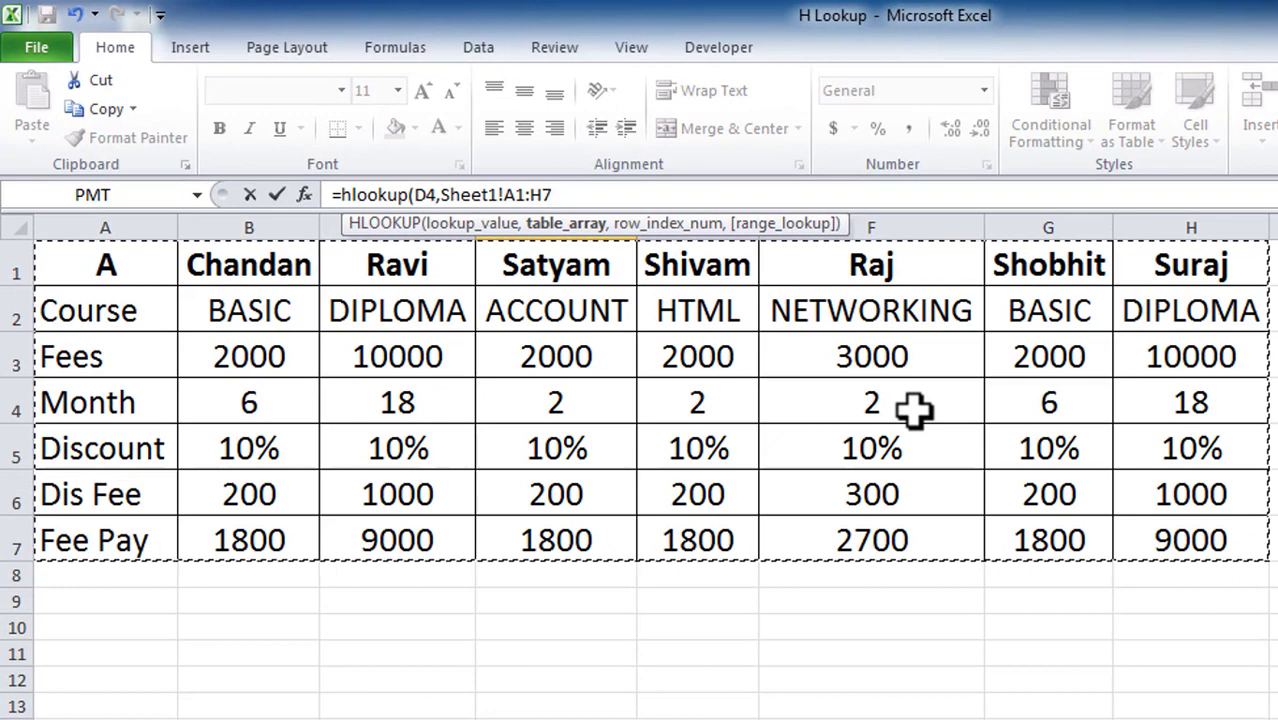
pyautogui.write(',2')
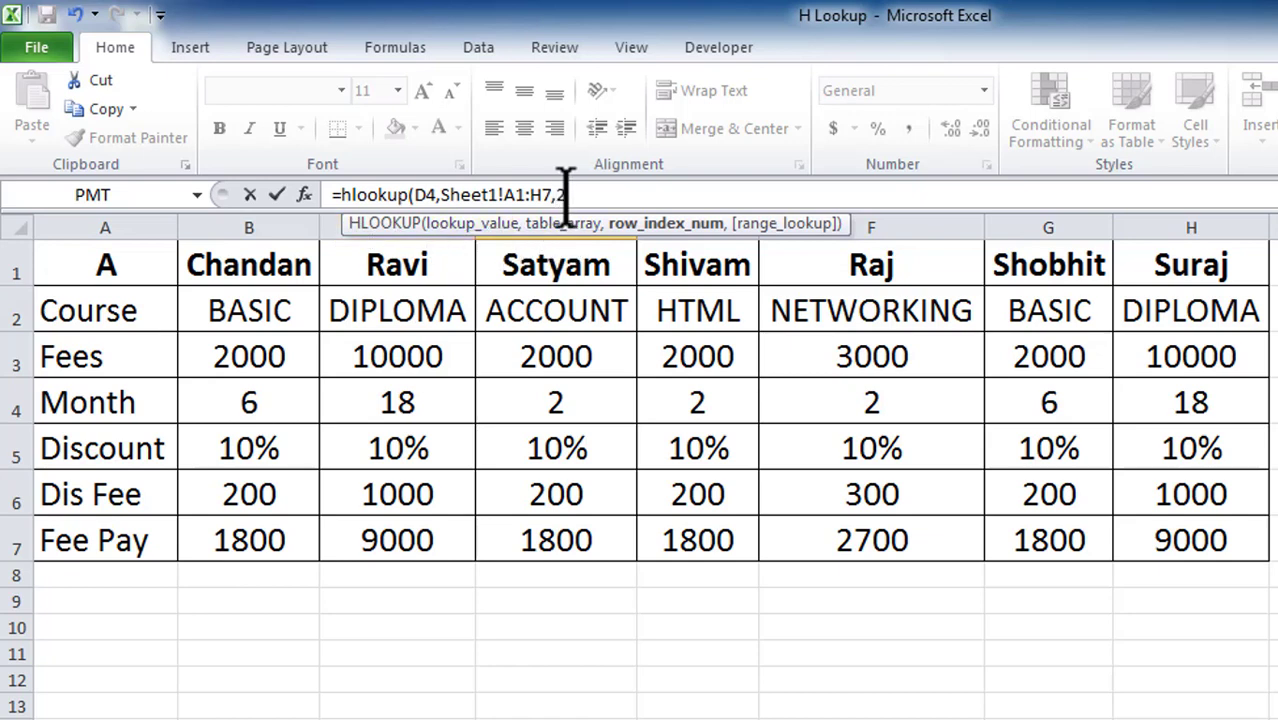
pyautogui.write(',')
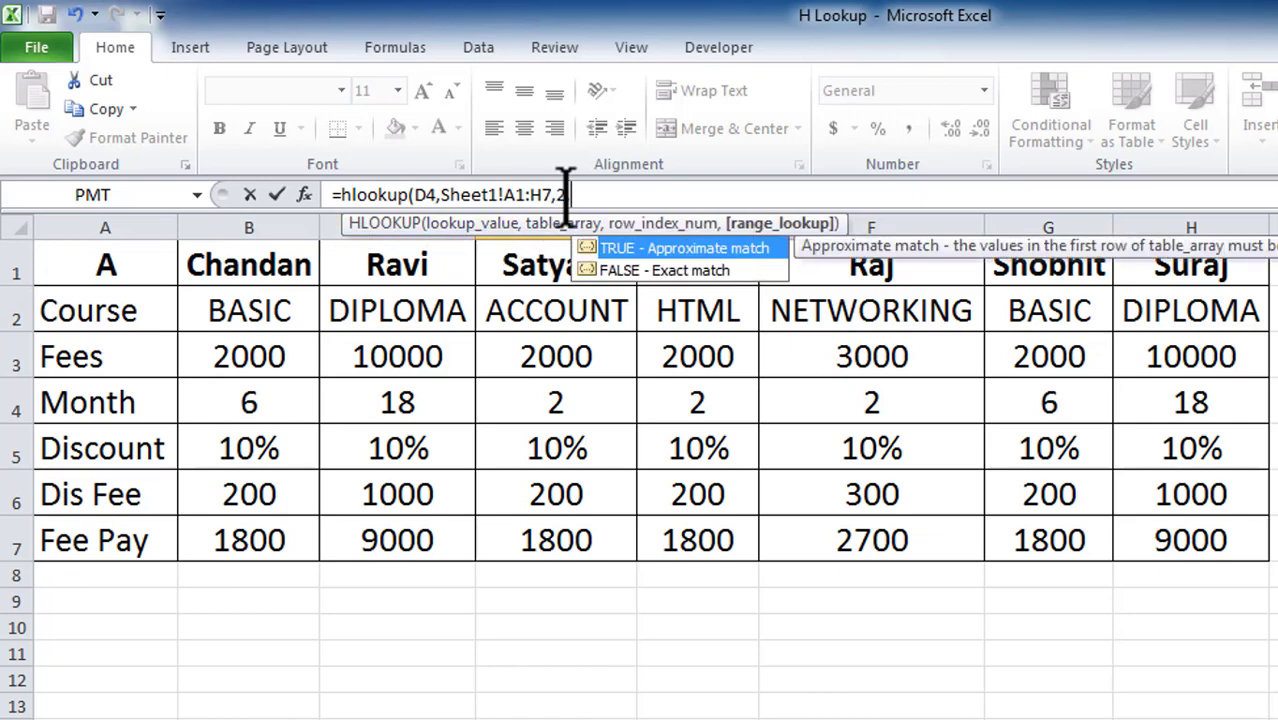
pyautogui.write('0)')
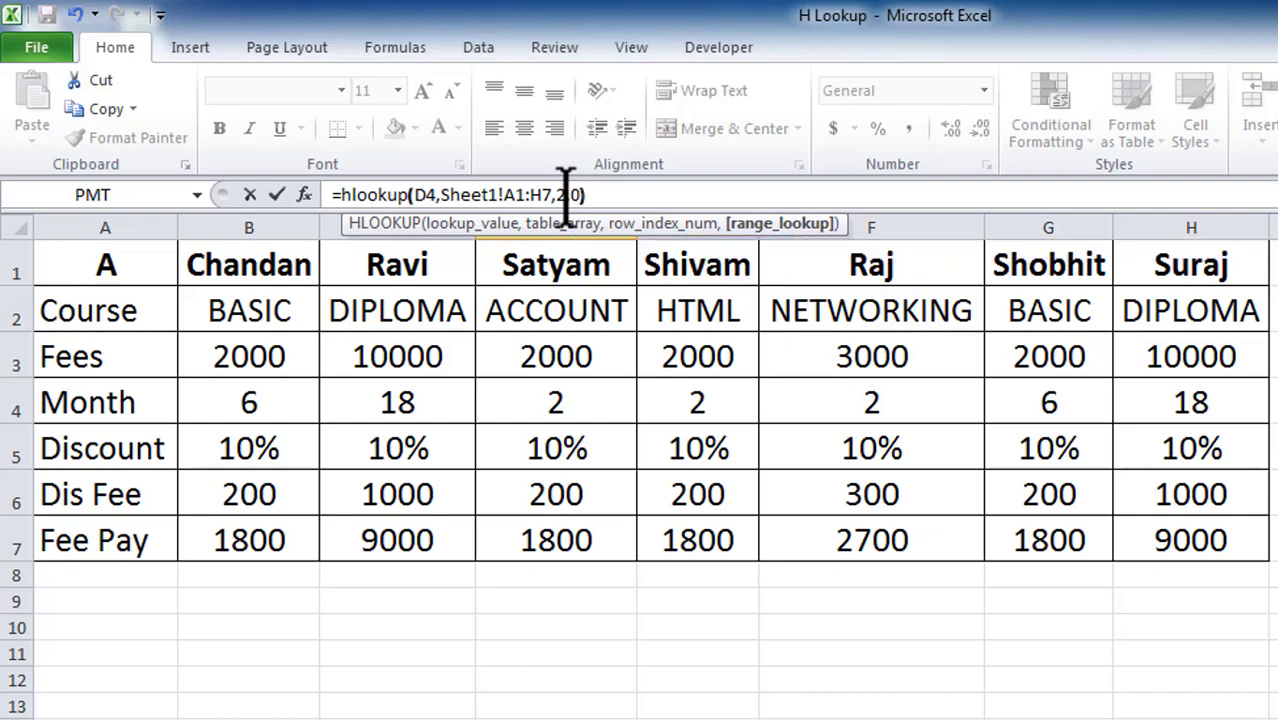
pyautogui.press('Return')
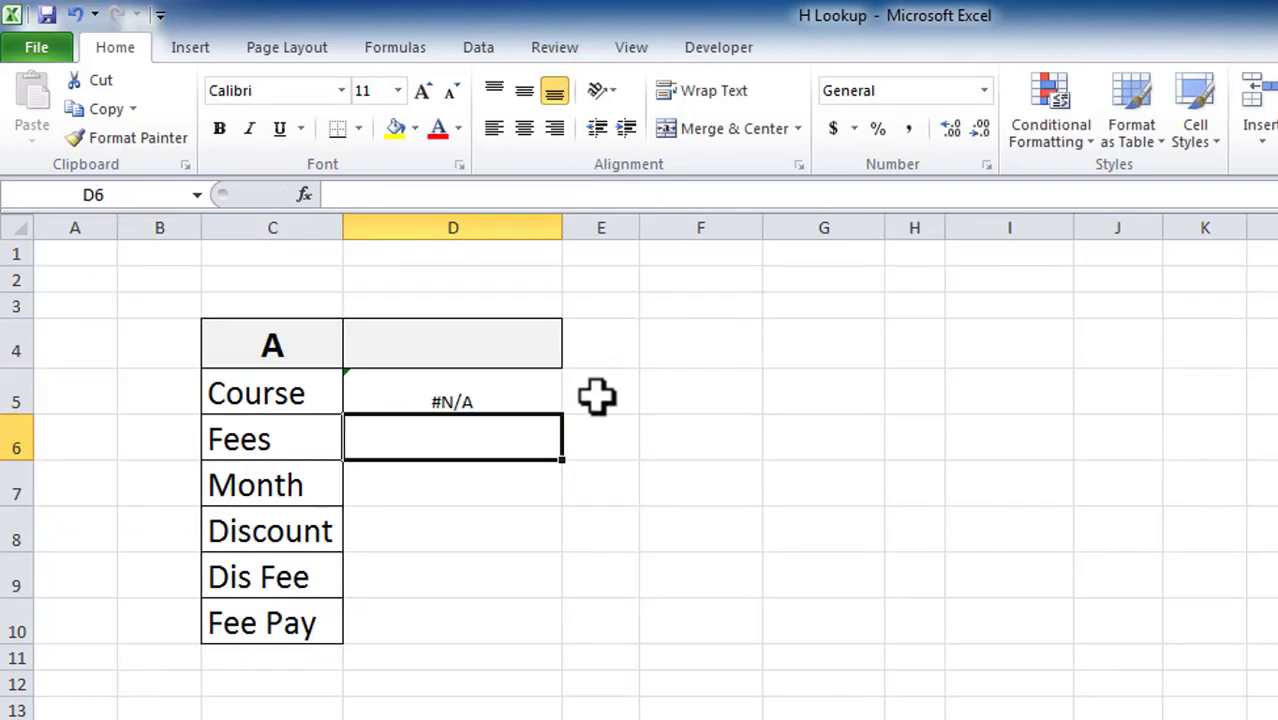
# Enter the name of the student in Sheet1's column B as the lookup value in D4
pyautogui.click(466, 398)
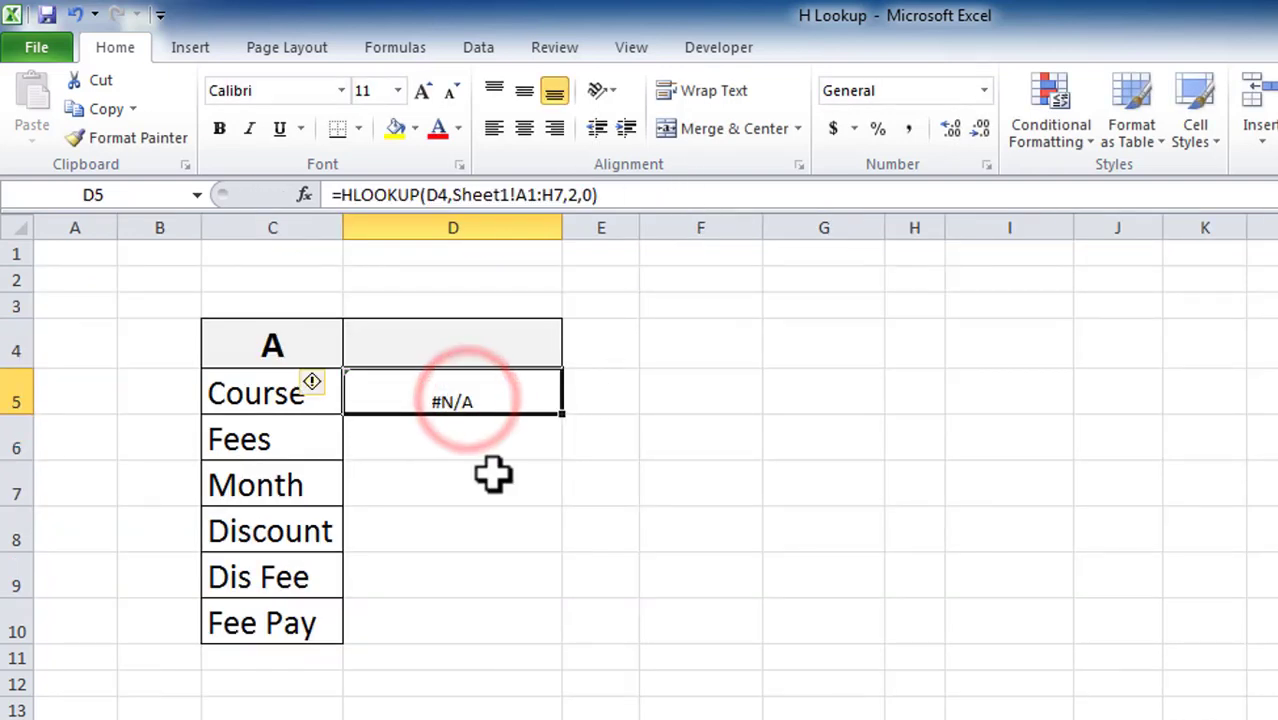
pyautogui.click(468, 344)
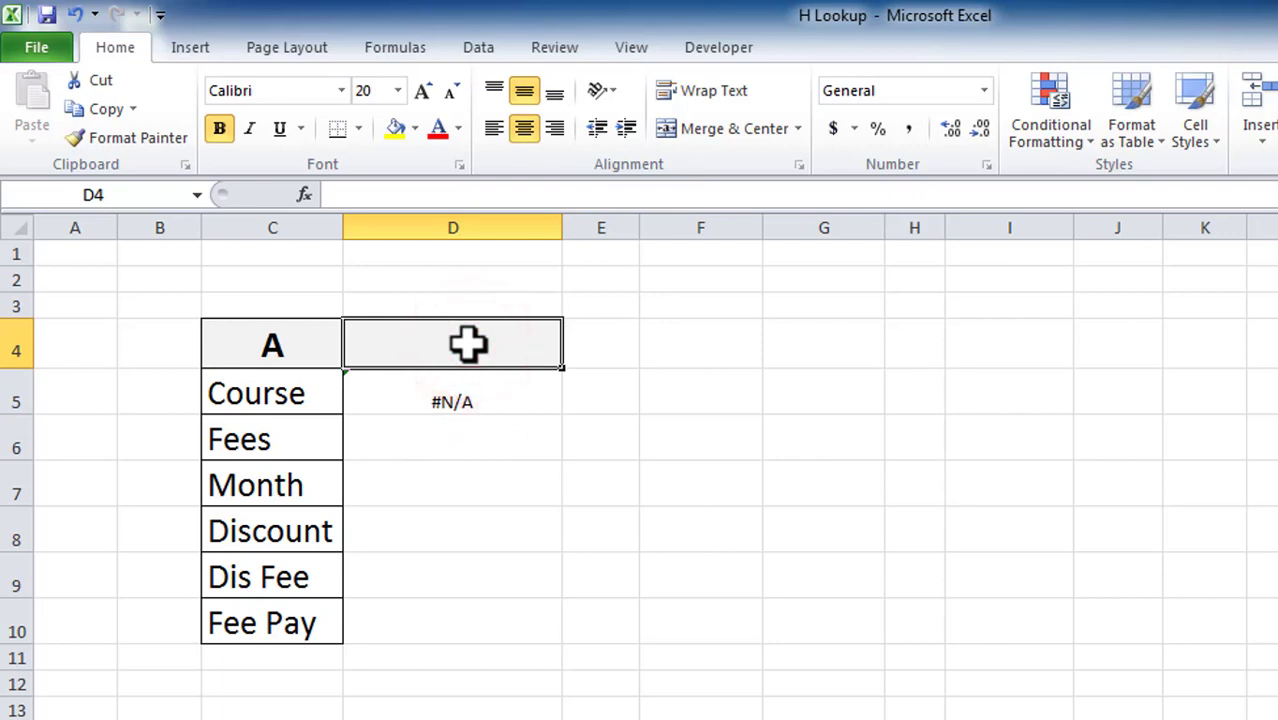
pyautogui.write('chandan')
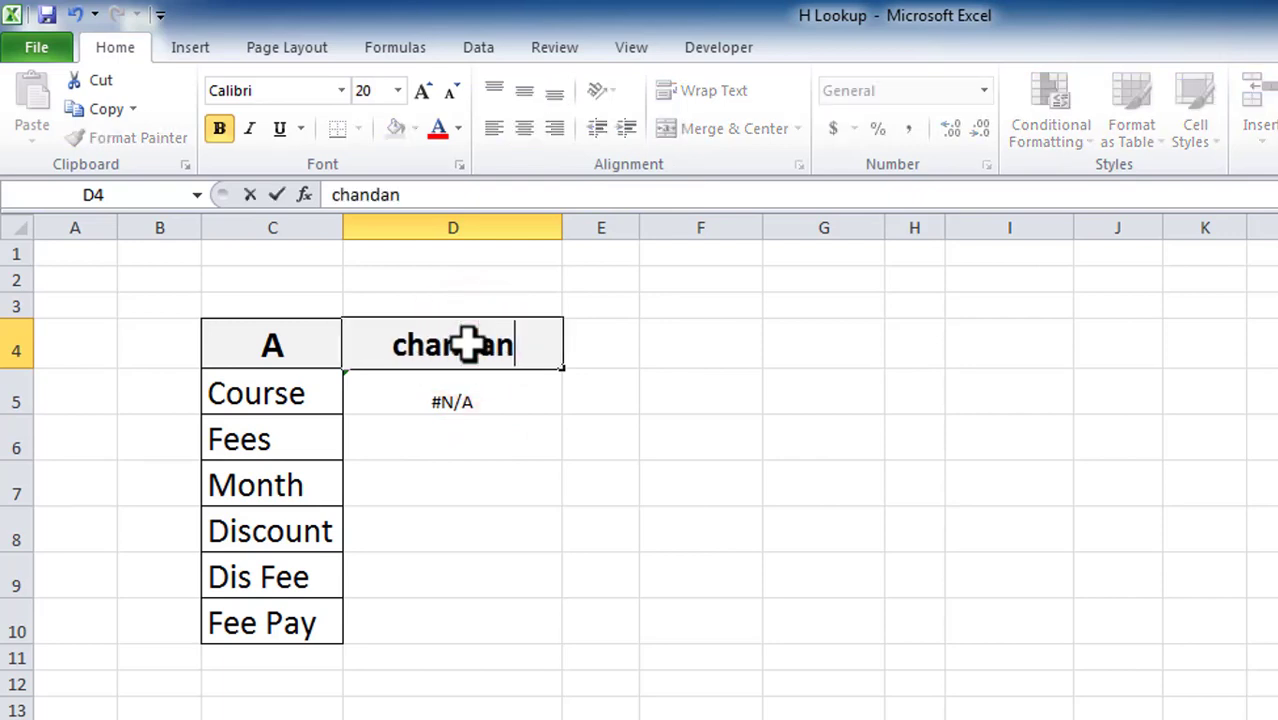
pyautogui.press('Return')
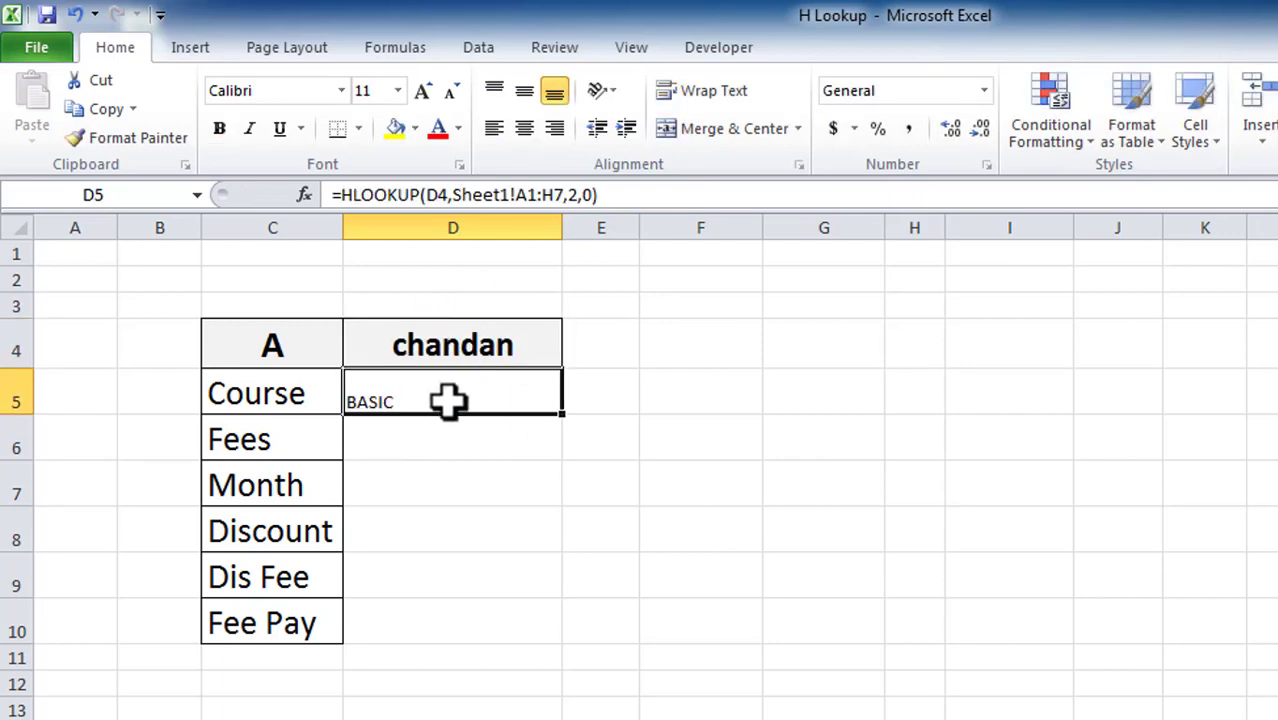
# Format the result cells D5:D10 as centred, bold text at font size 16
pyautogui.moveTo(442, 397); pyautogui.dragTo(432, 615)
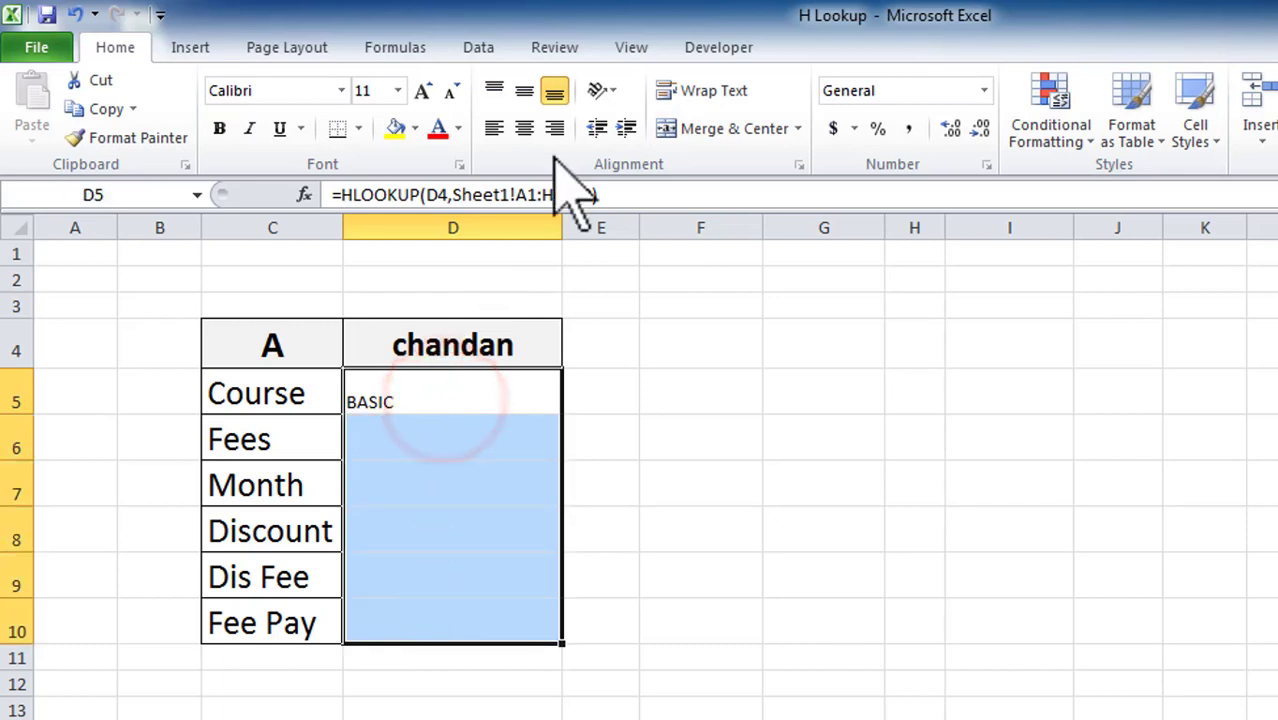
pyautogui.click(524, 128)
pyautogui.click(219, 128)
pyautogui.click(610, 394)
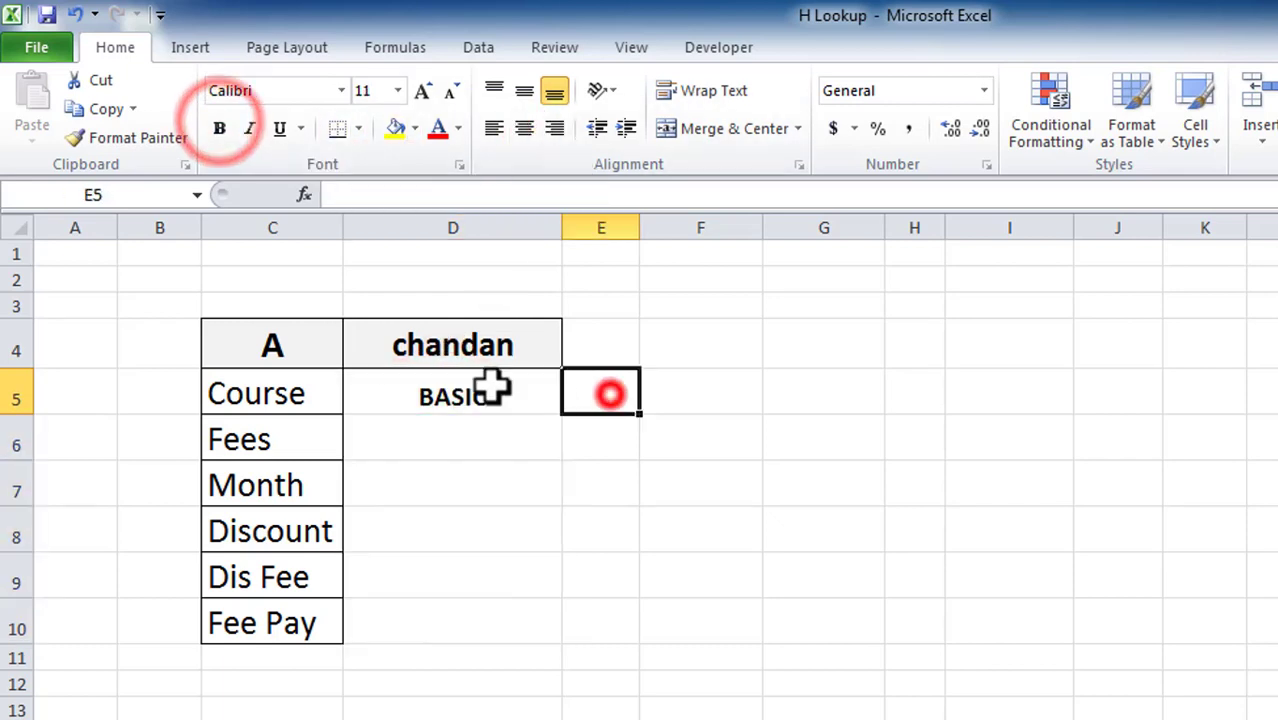
# Begin an HLOOKUP formula in the Fees cell D6 with D4 as the lookup value
pyautogui.click(431, 443)
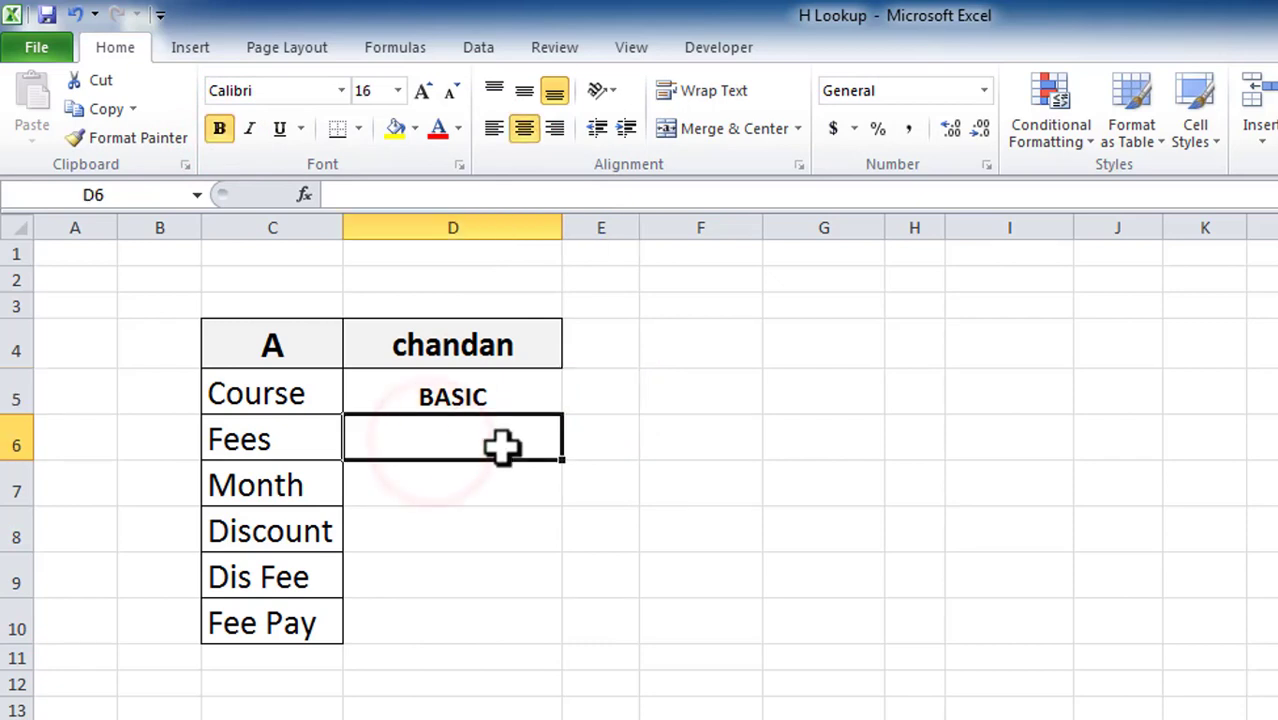
pyautogui.click(421, 399)
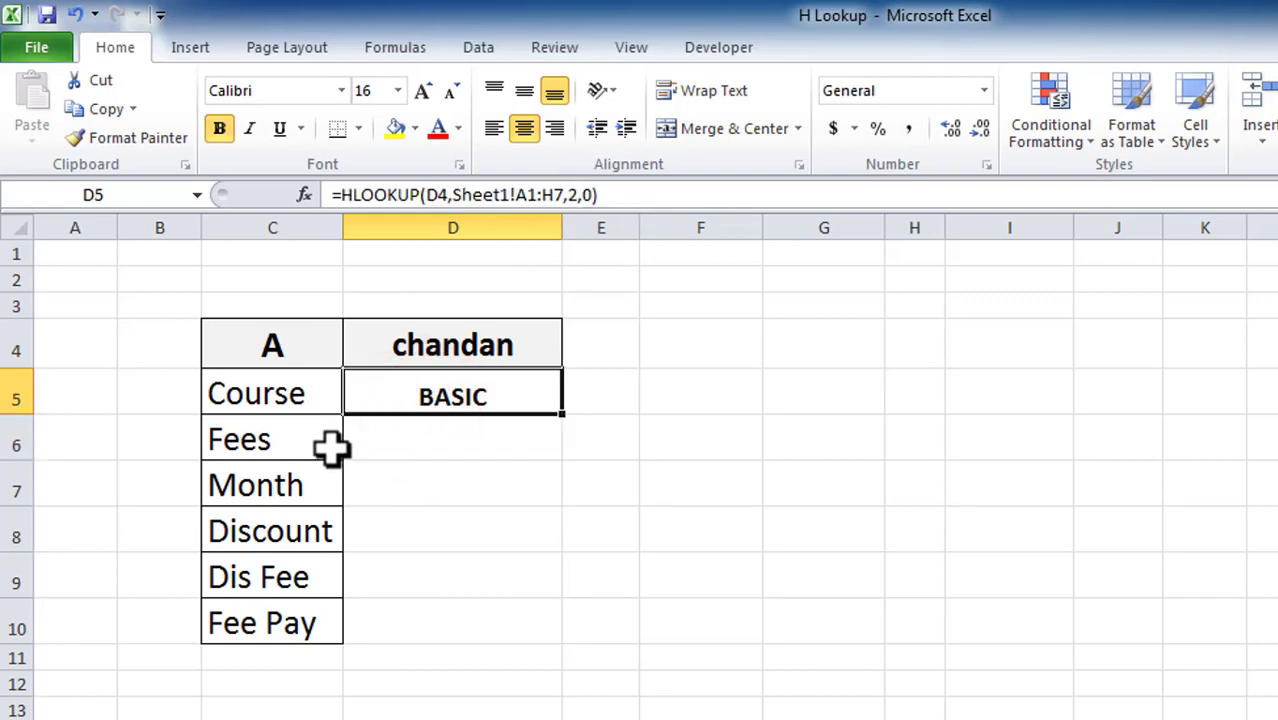
pyautogui.click(440, 456)
pyautogui.hotkey('ctrl', 'pageup')
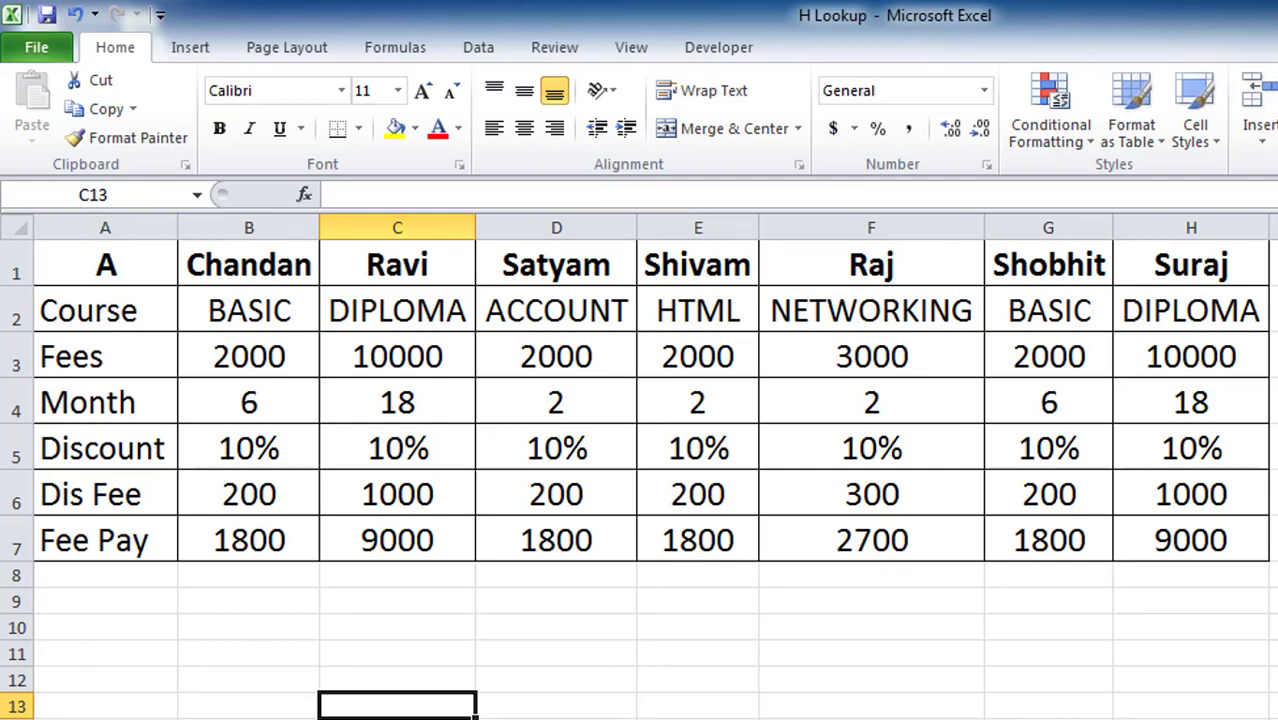
pyautogui.hotkey('ctrl', 'pagedown')
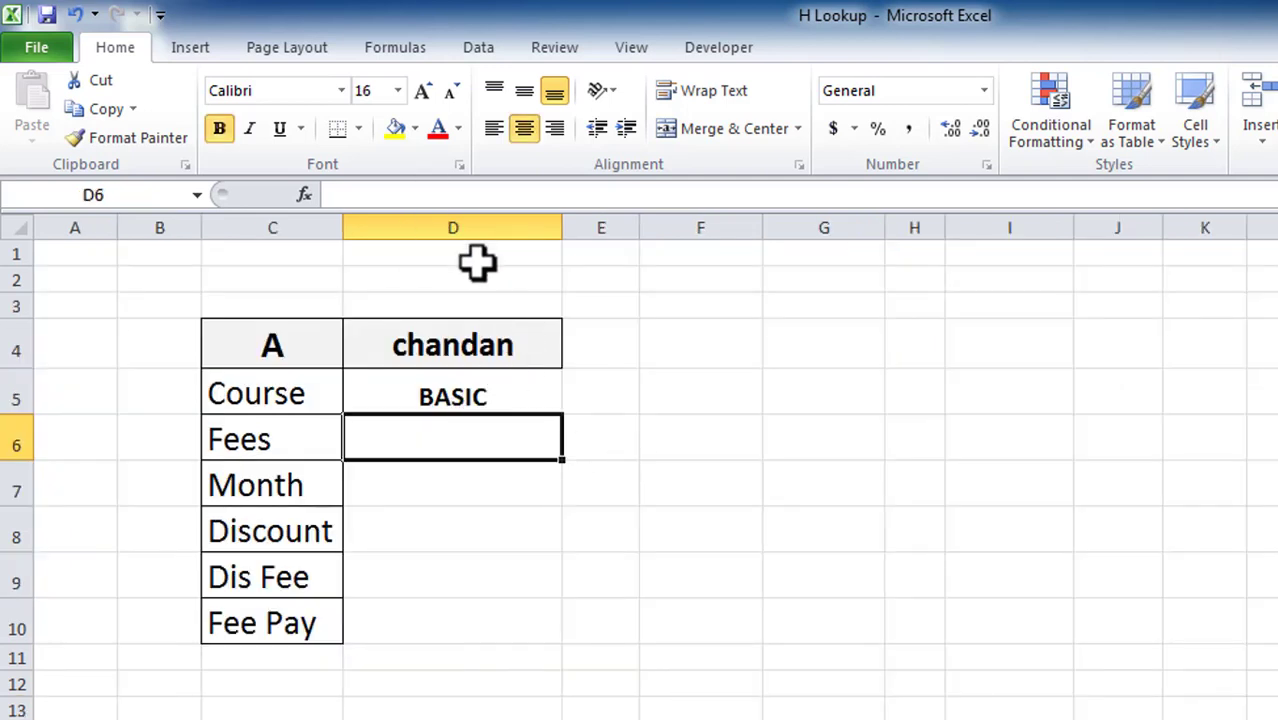
pyautogui.click(422, 195)
pyautogui.write('=')
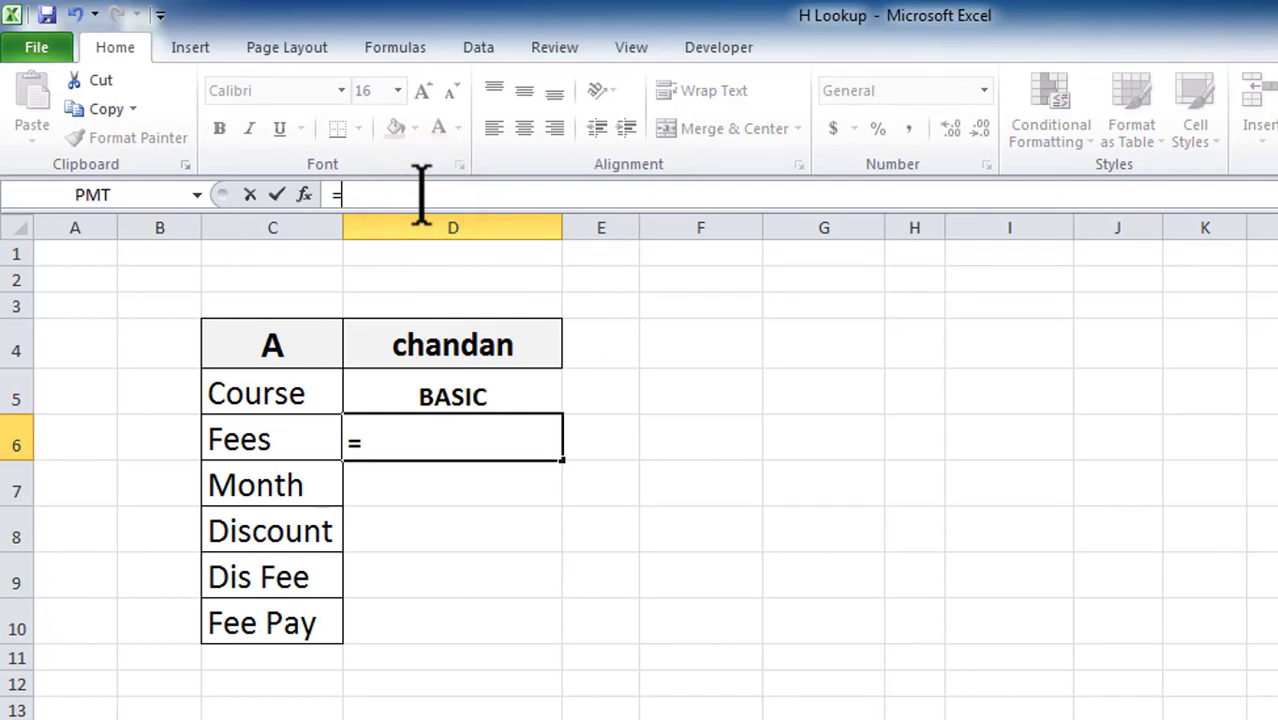
pyautogui.write('hloo')
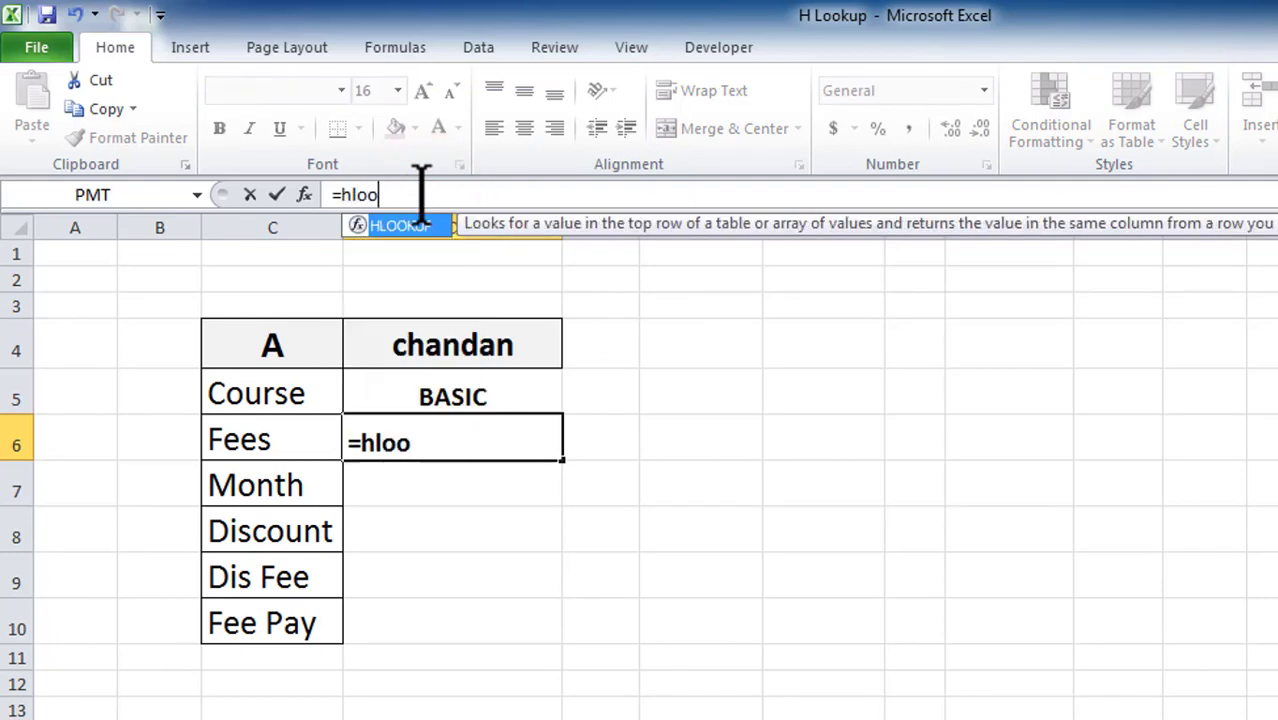
pyautogui.write('kup(')
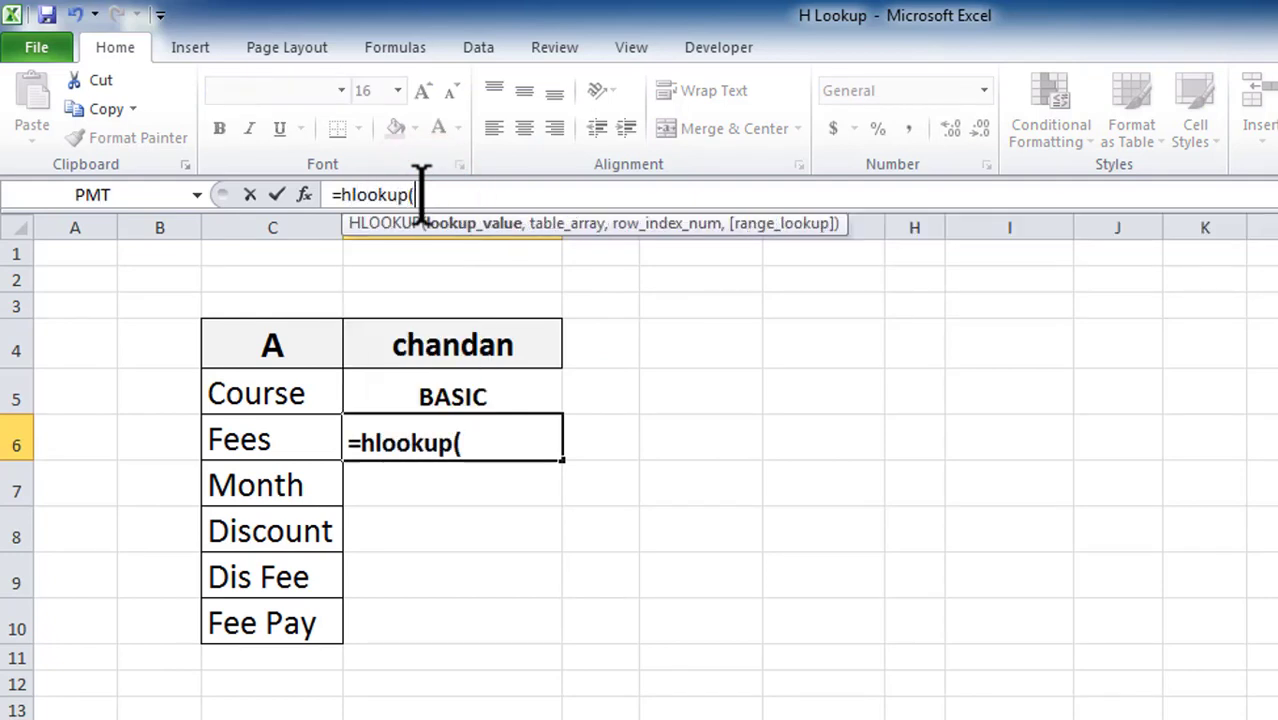
pyautogui.click(462, 340)
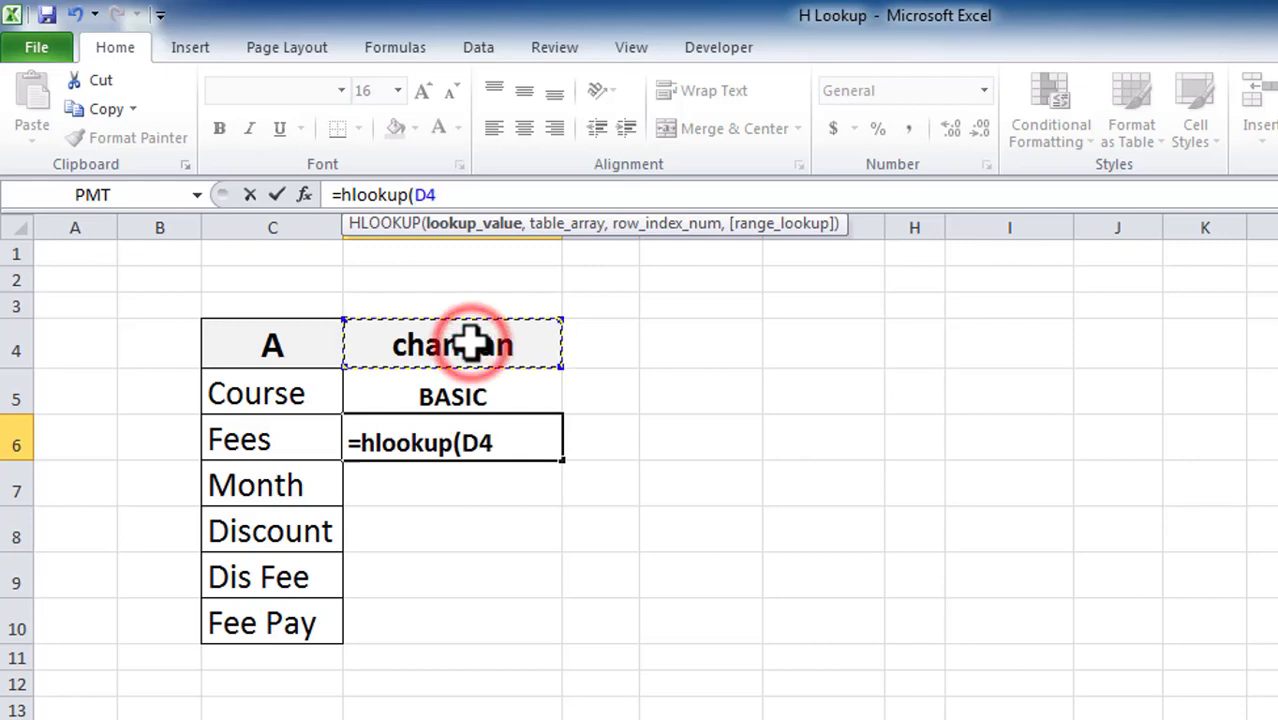
pyautogui.write(',')
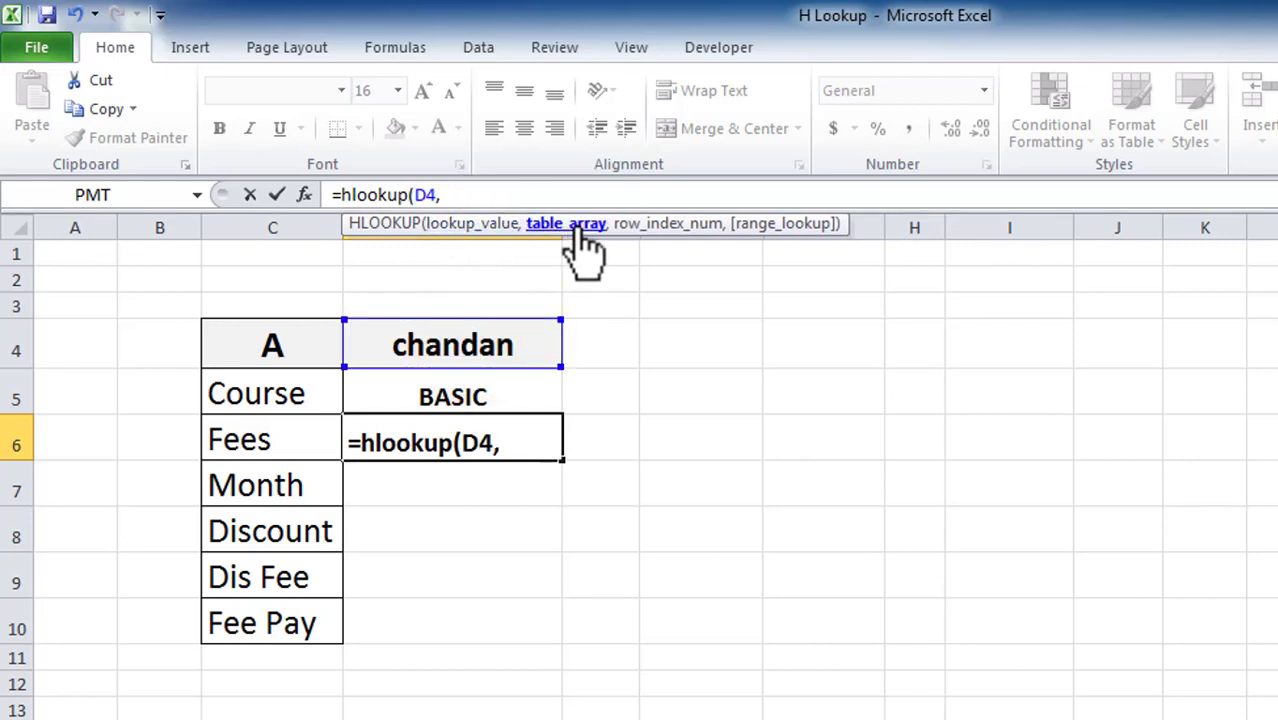
# Complete the Fees formula in D6 with table array Sheet1!A1:H7, row index 3 and range lookup 0
pyautogui.hotkey('ctrl', 'pageup')
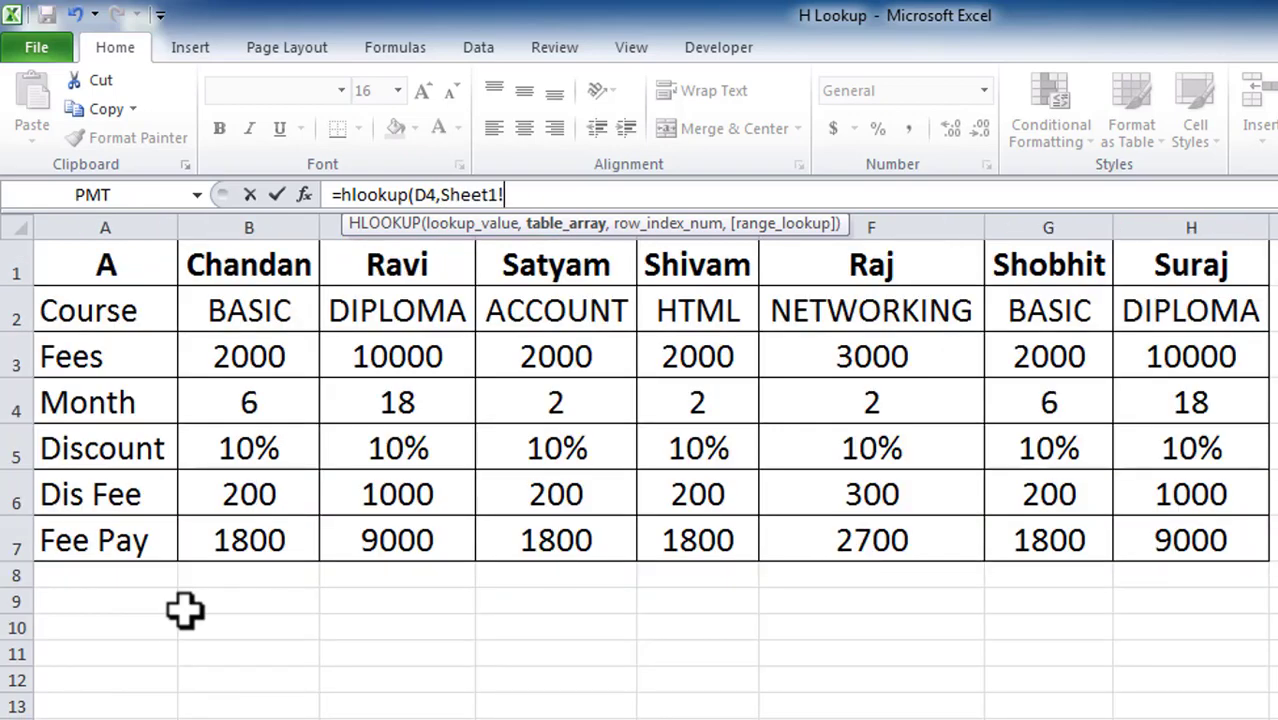
pyautogui.moveTo(55, 262); pyautogui.dragTo(1204, 531)
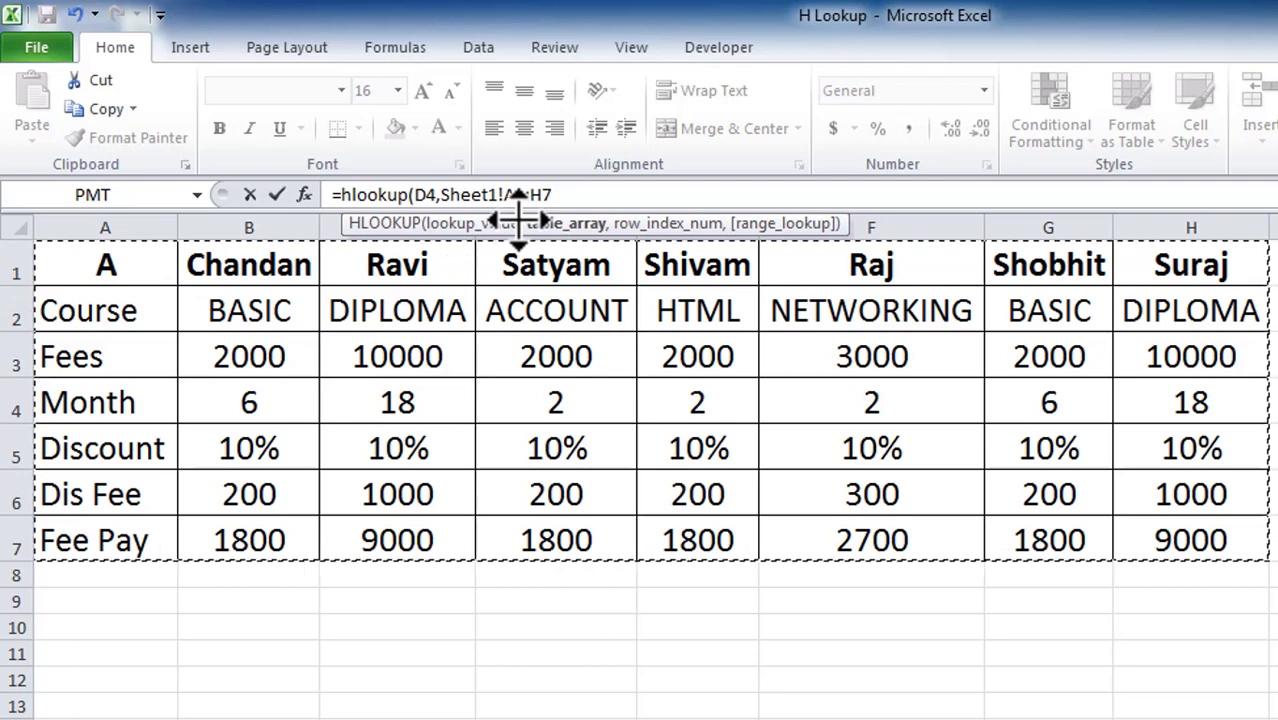
pyautogui.write(',')
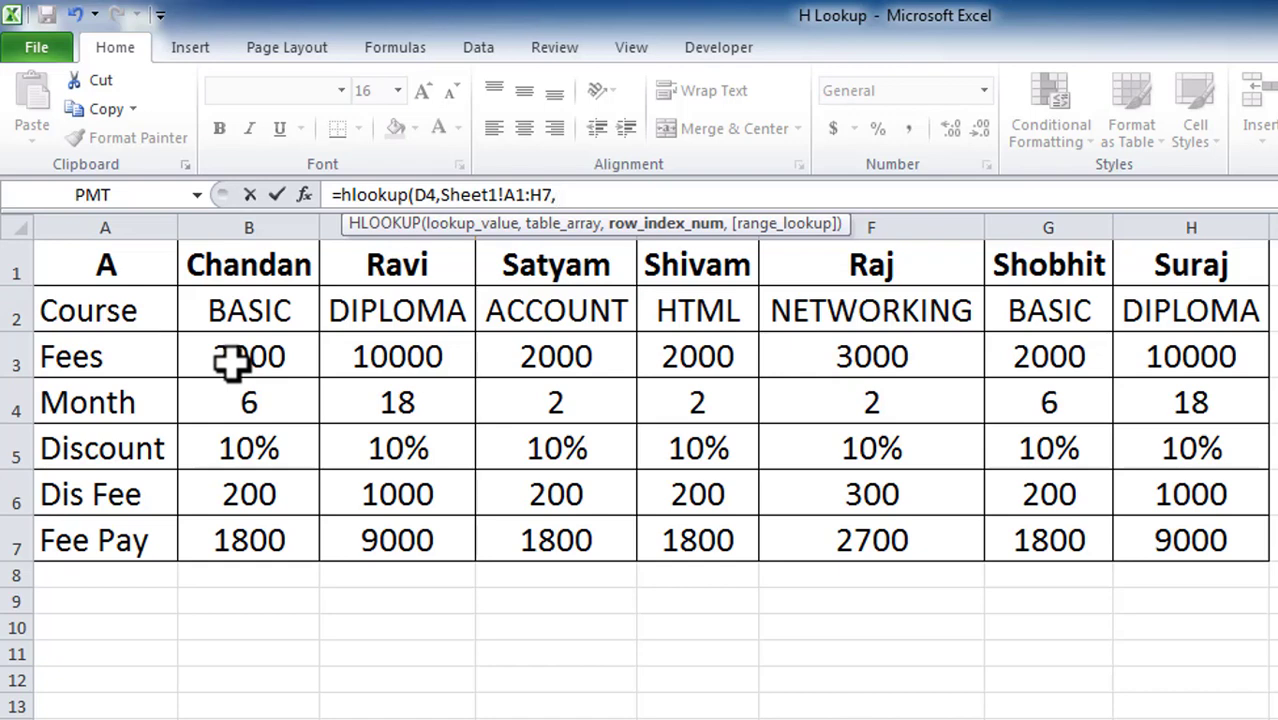
pyautogui.write('3,0')
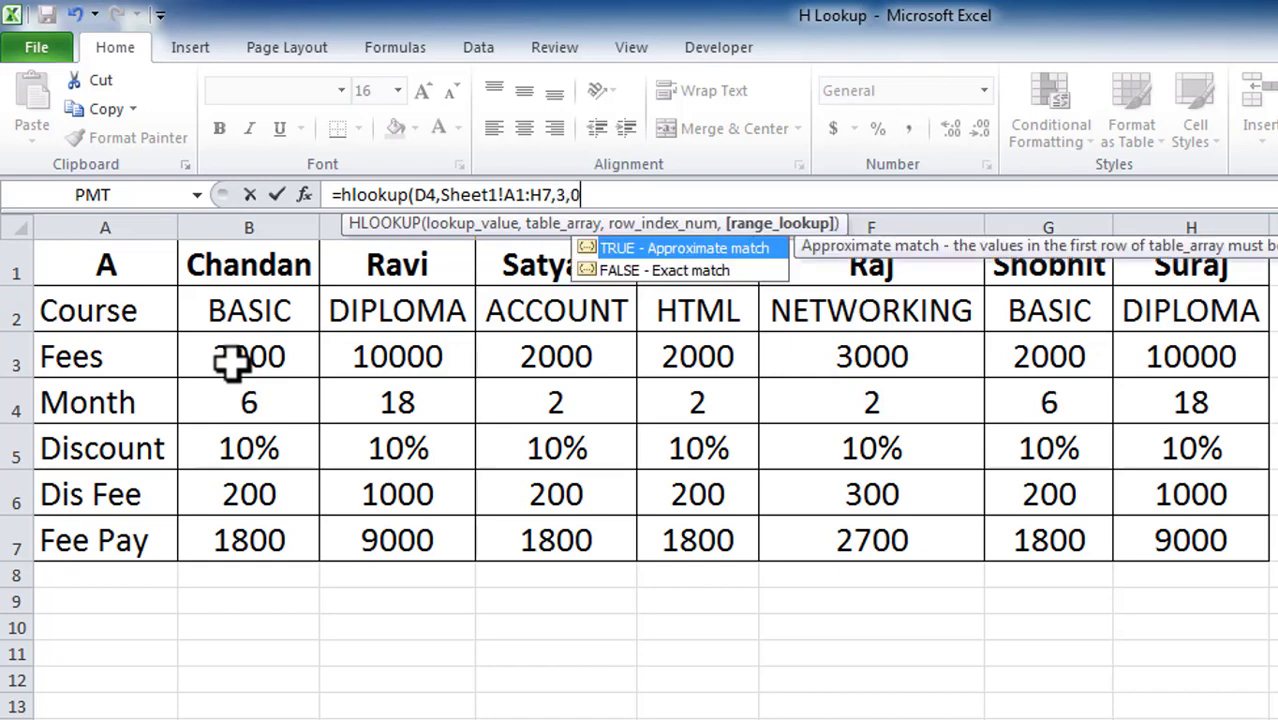
pyautogui.press('Return')
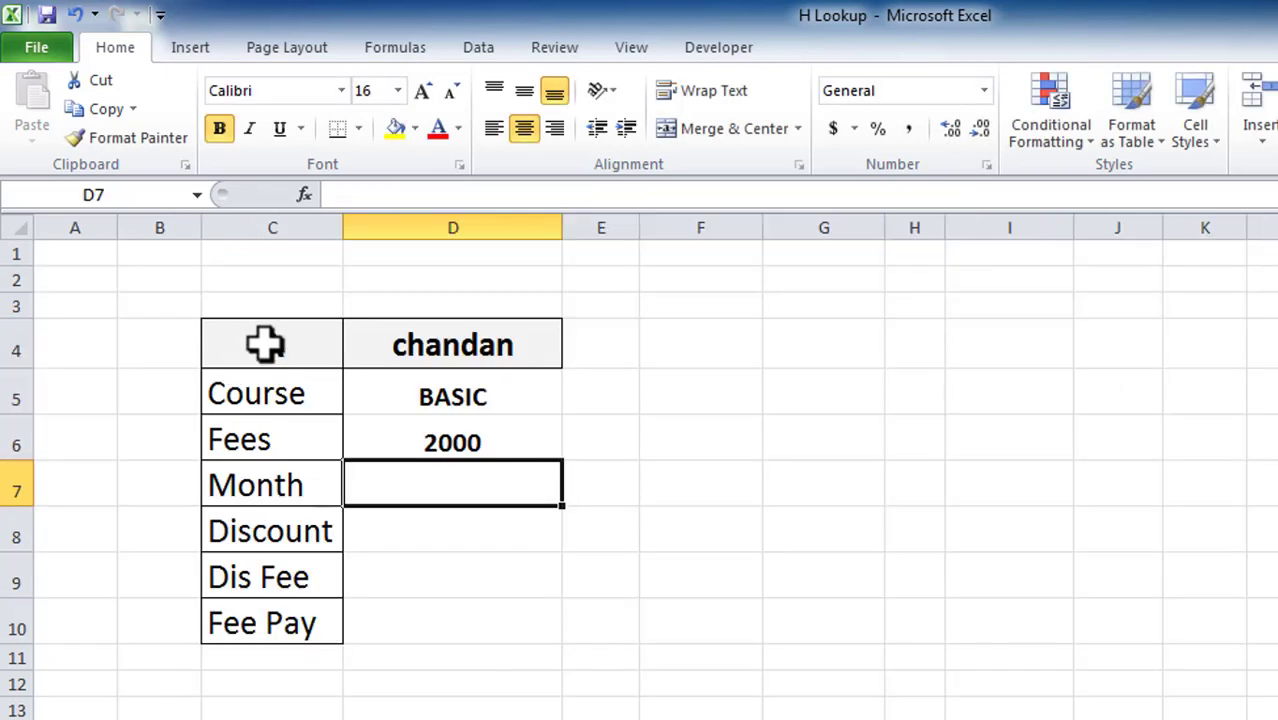
# Check the Fees formula in D6 against the source table on Sheet1 and locate the Month cell D7
pyautogui.click(442, 446)
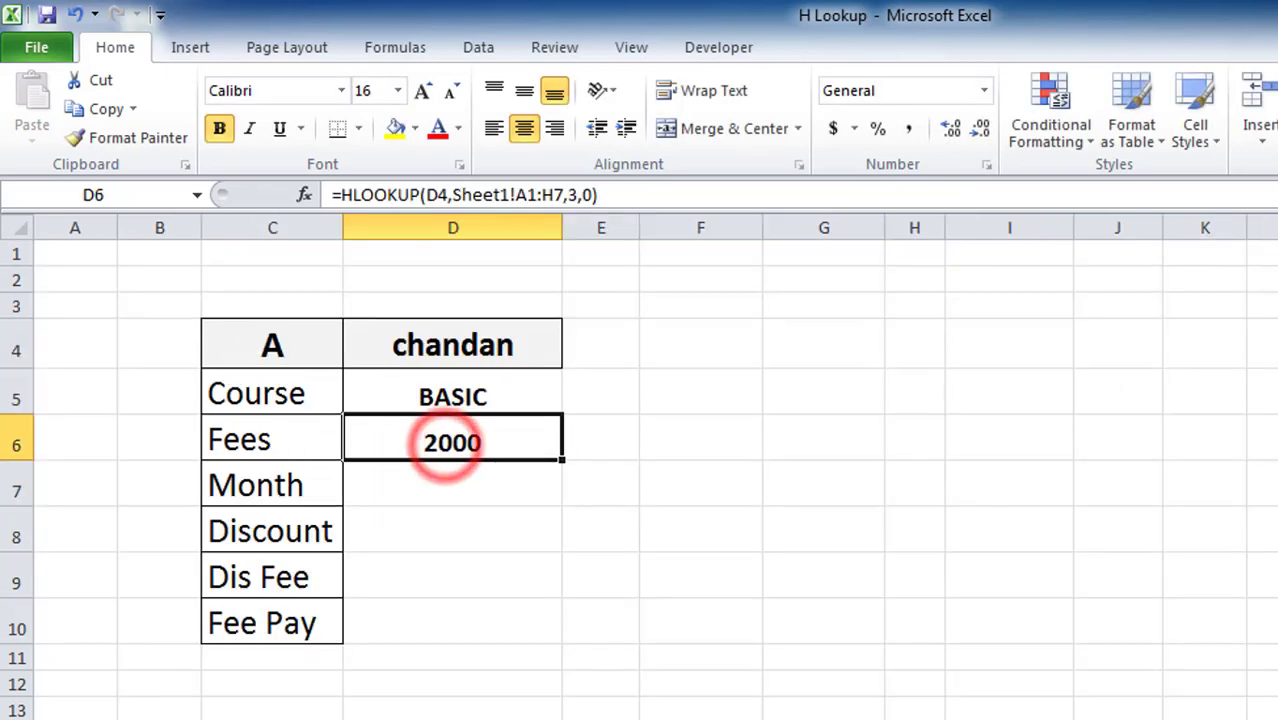
pyautogui.hotkey('ctrl', 'pageup')
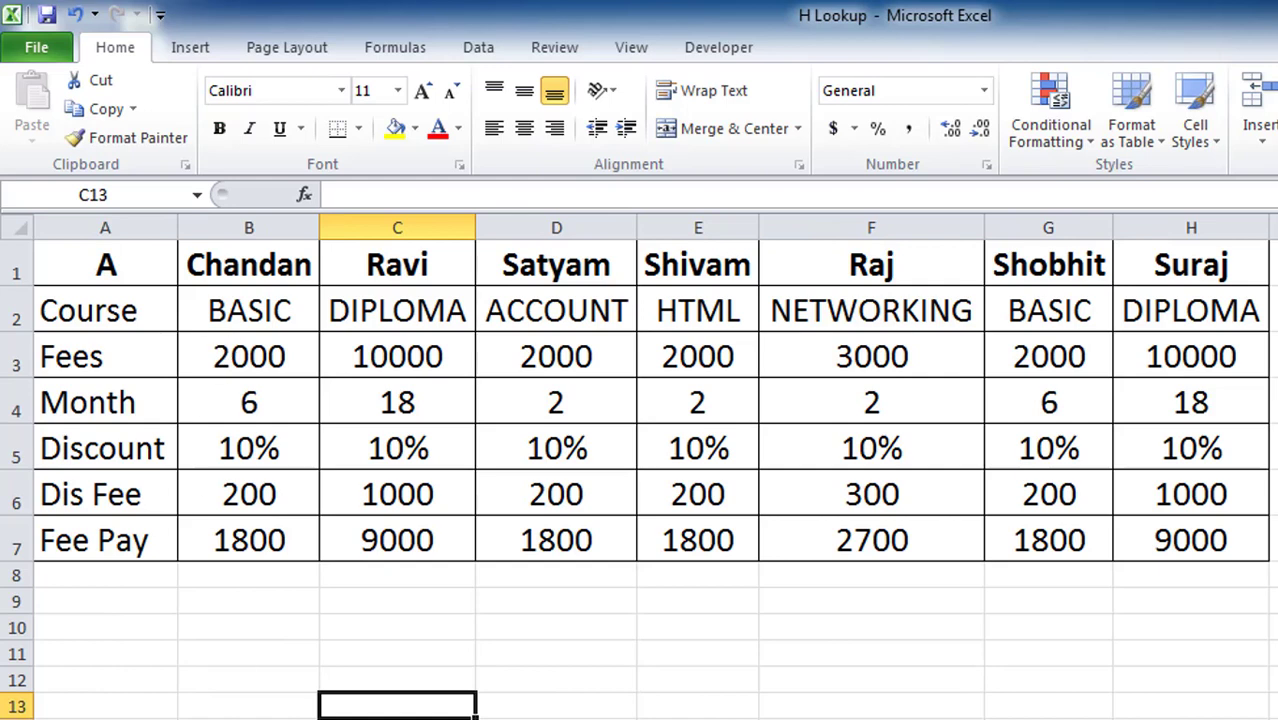
pyautogui.hotkey('ctrl', 'pagedown')
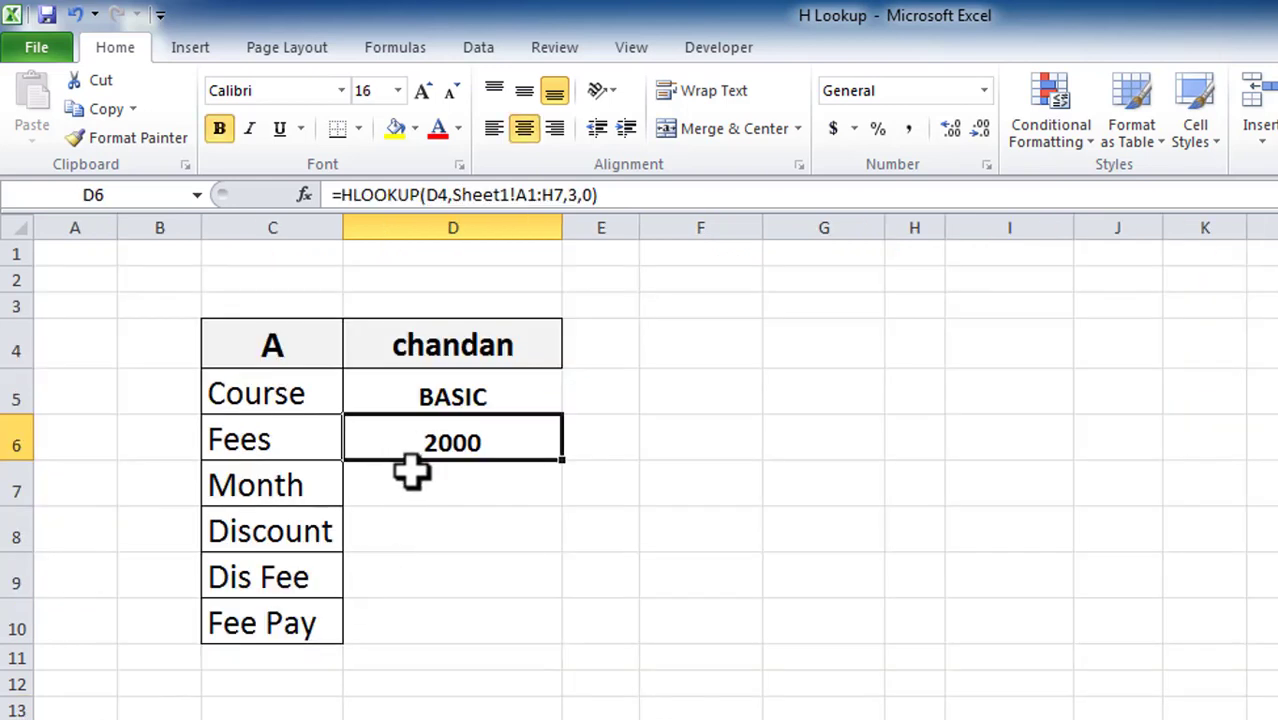
pyautogui.click(390, 490)
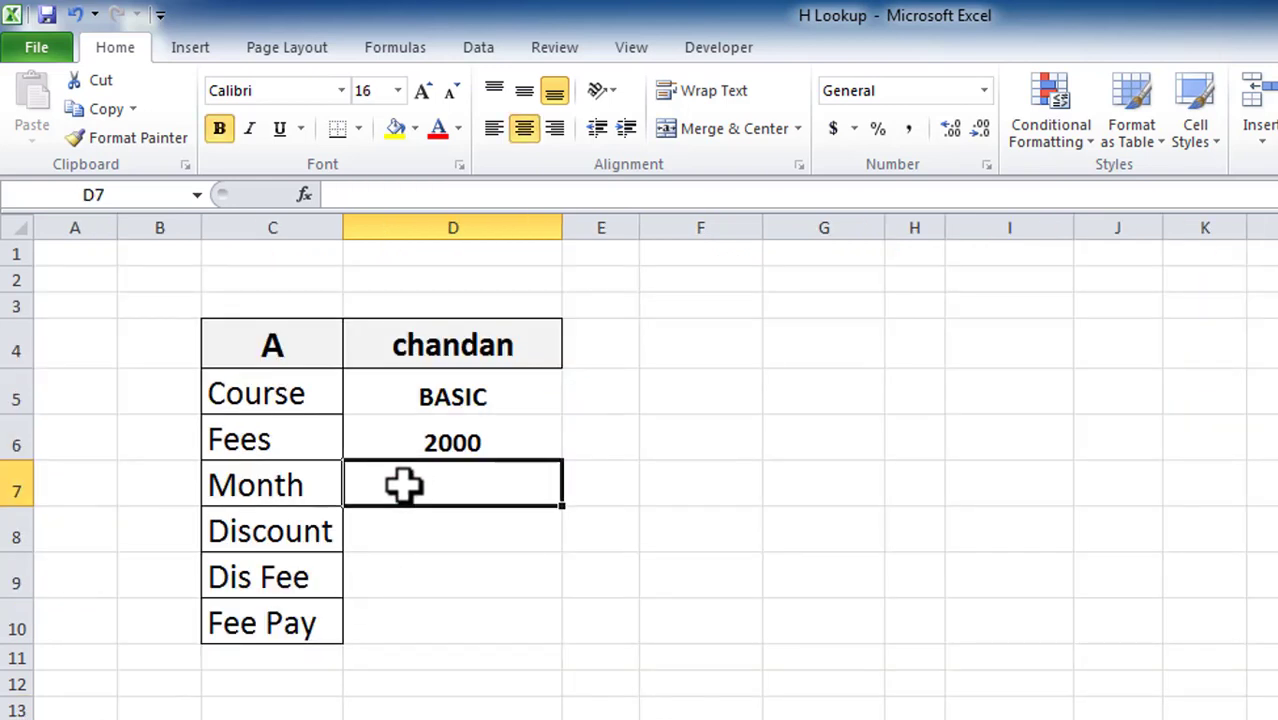
pyautogui.click(440, 442)
pyautogui.click(425, 485)
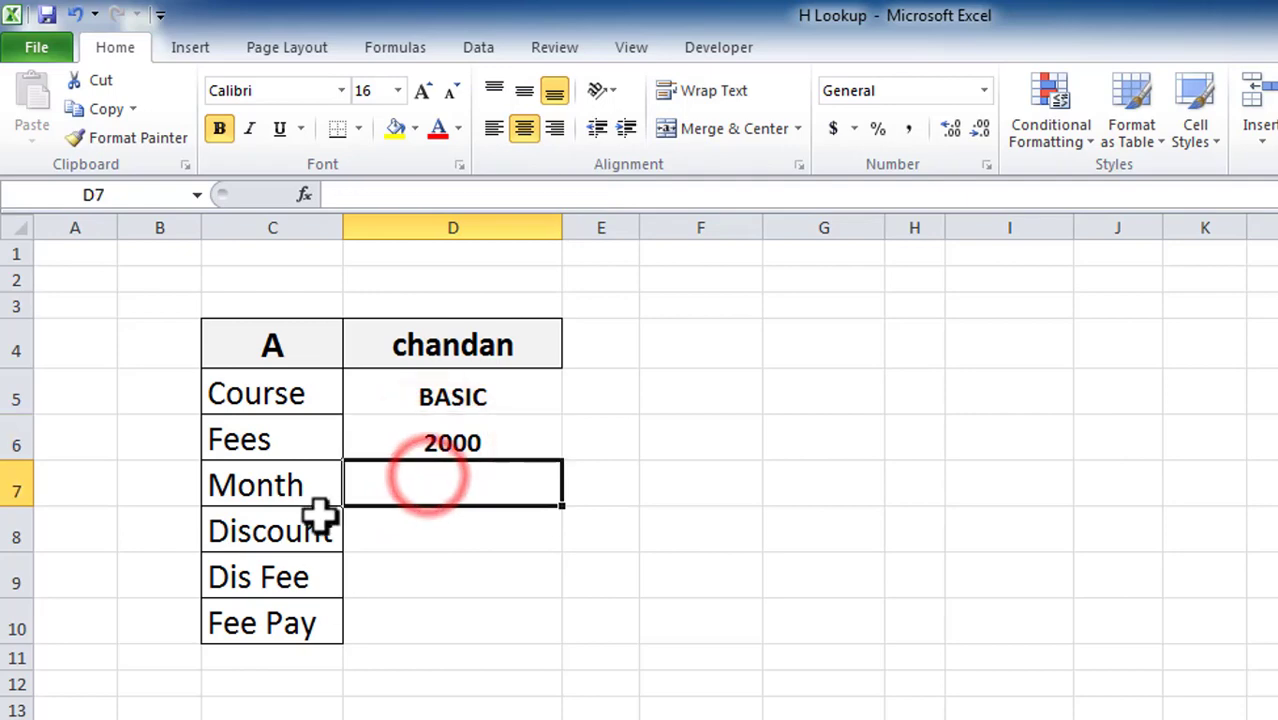
# Count the rows from the header to Month in Sheet1's column A and match them with cells D4 to D7 on Sheet2
pyautogui.hotkey('ctrl', 'pageup')
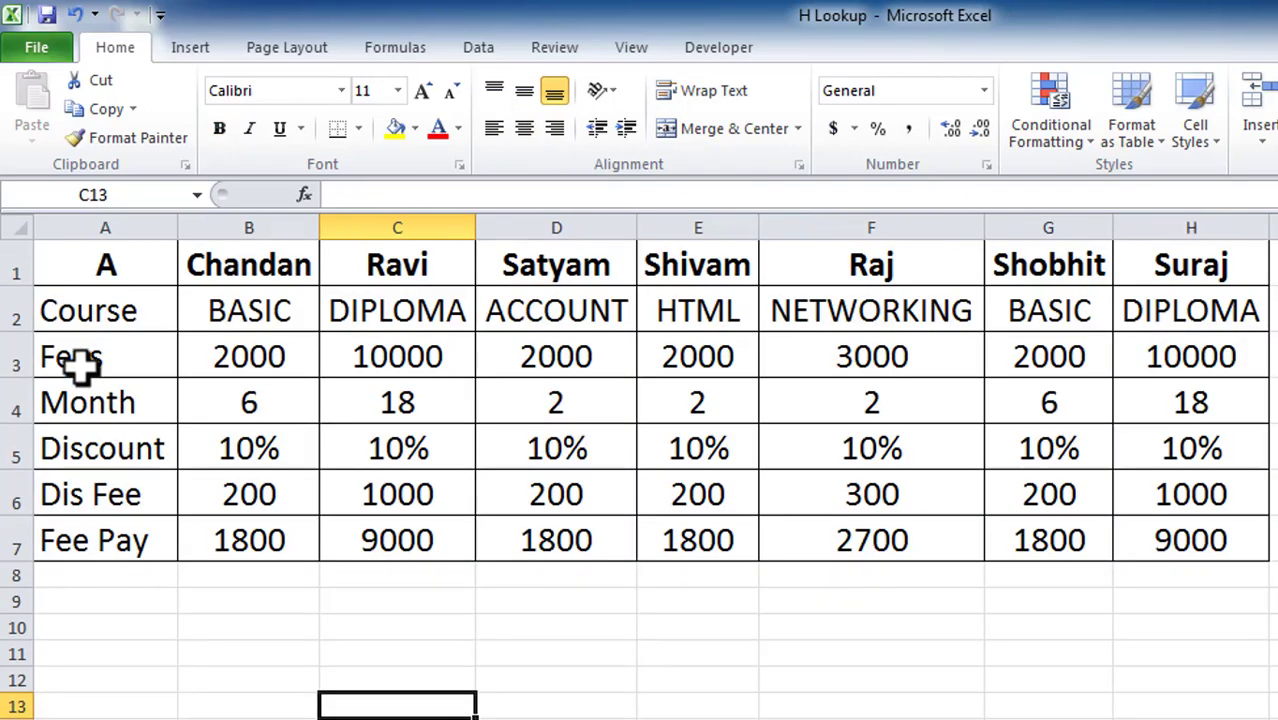
pyautogui.click(147, 255)
pyautogui.click(135, 305)
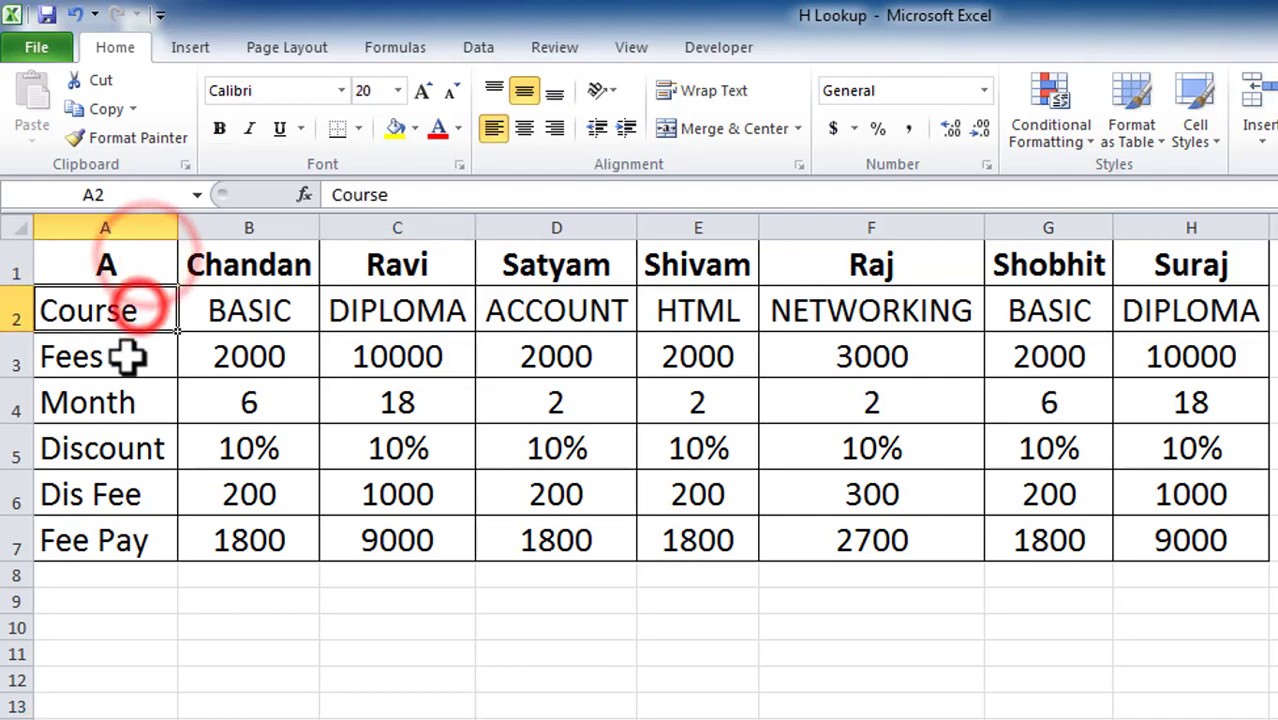
pyautogui.click(122, 357)
pyautogui.click(120, 400)
pyautogui.hotkey('ctrl', 'pagedown')
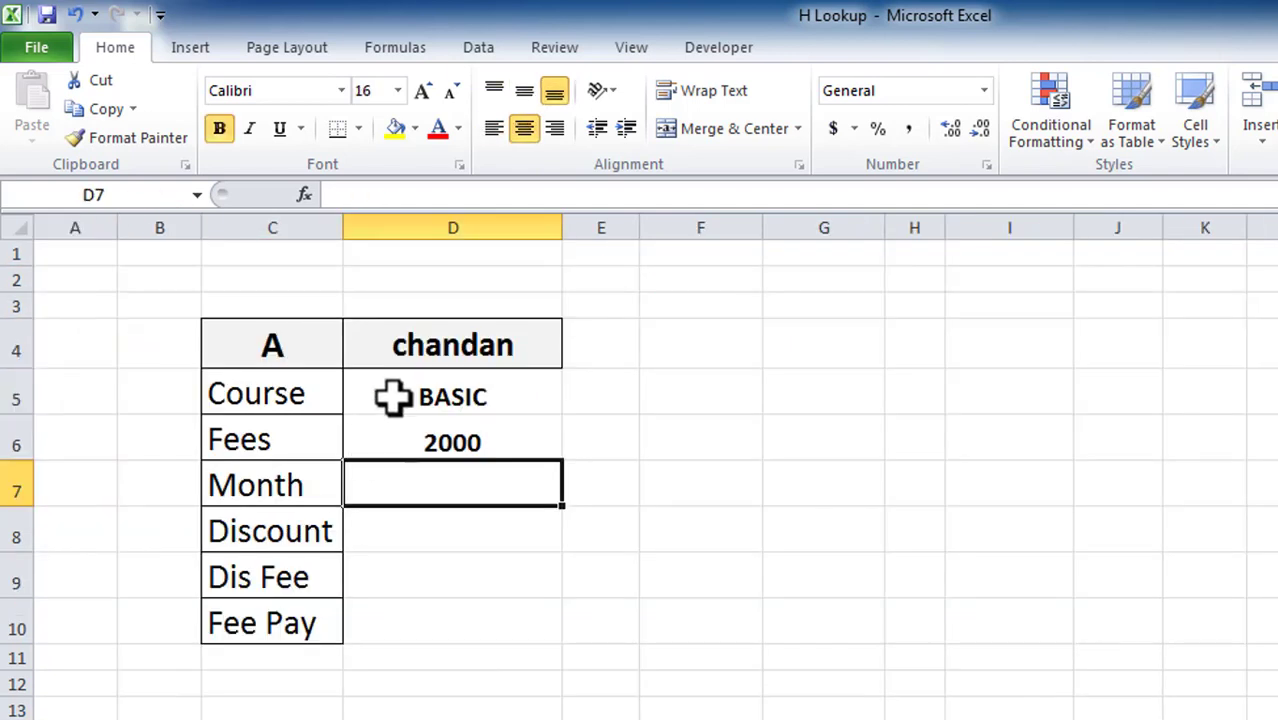
pyautogui.click(428, 350)
pyautogui.click(425, 395)
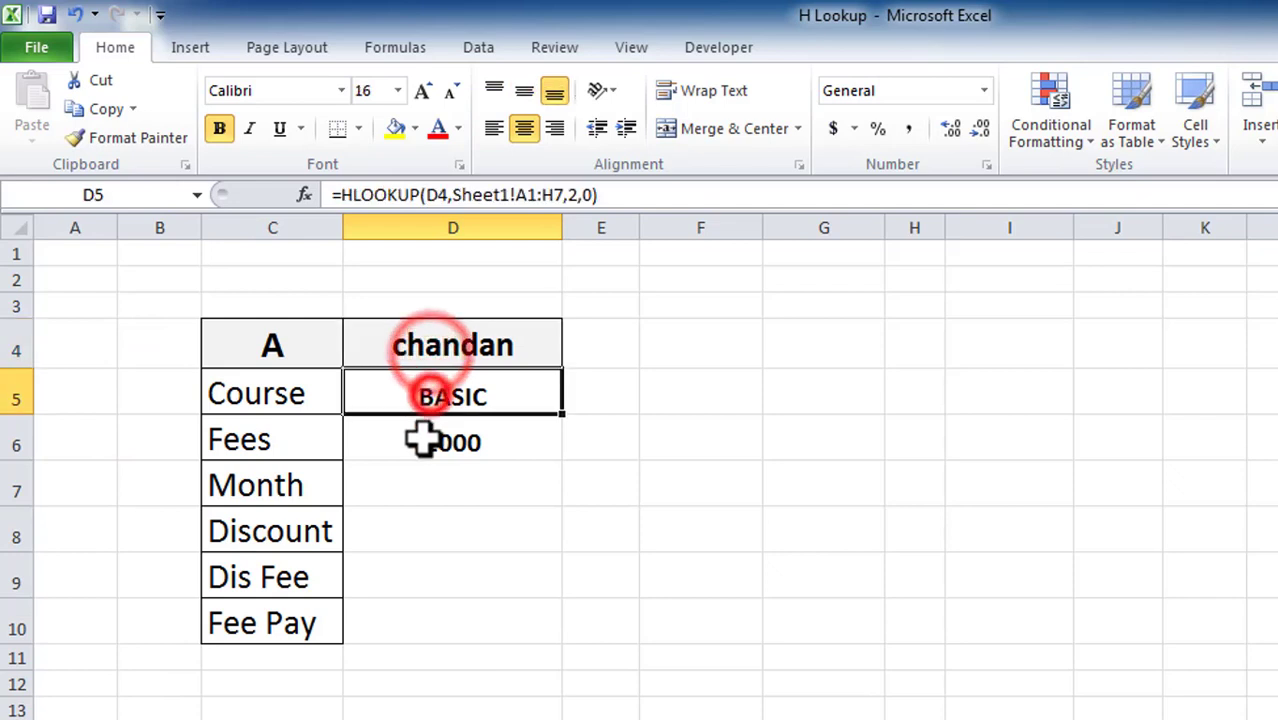
pyautogui.click(420, 440)
pyautogui.click(418, 485)
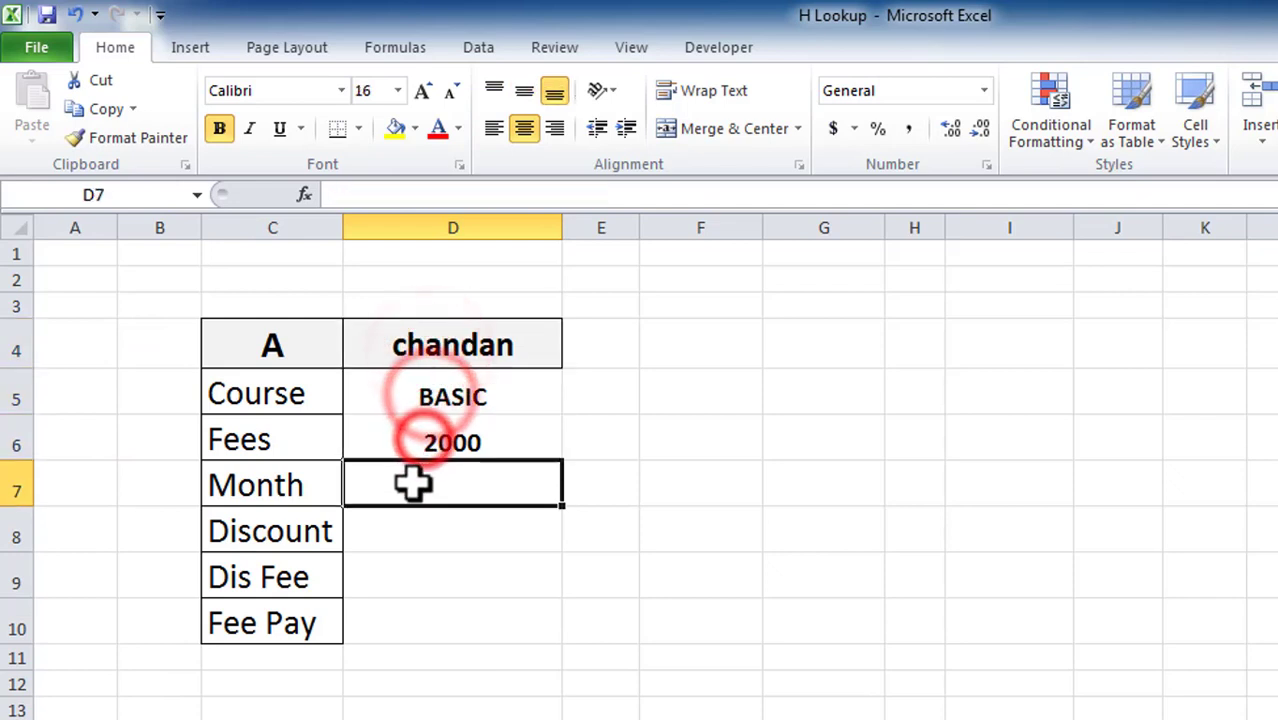
# Copy the full HLOOKUP formula text from the Fees cell D6 into the Month cell D7
pyautogui.click(452, 444)
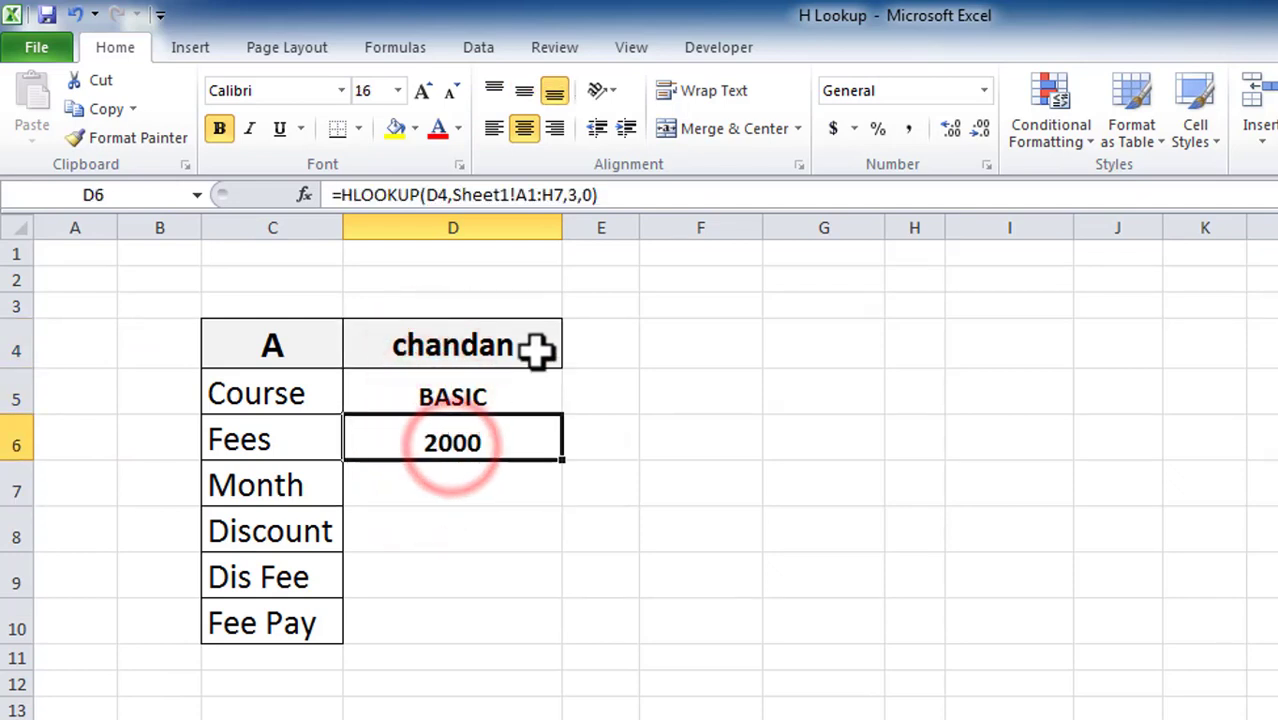
pyautogui.click(612, 198)
pyautogui.moveTo(608, 198); pyautogui.dragTo(336, 198)
pyautogui.hotkey('ctrl', 'c')
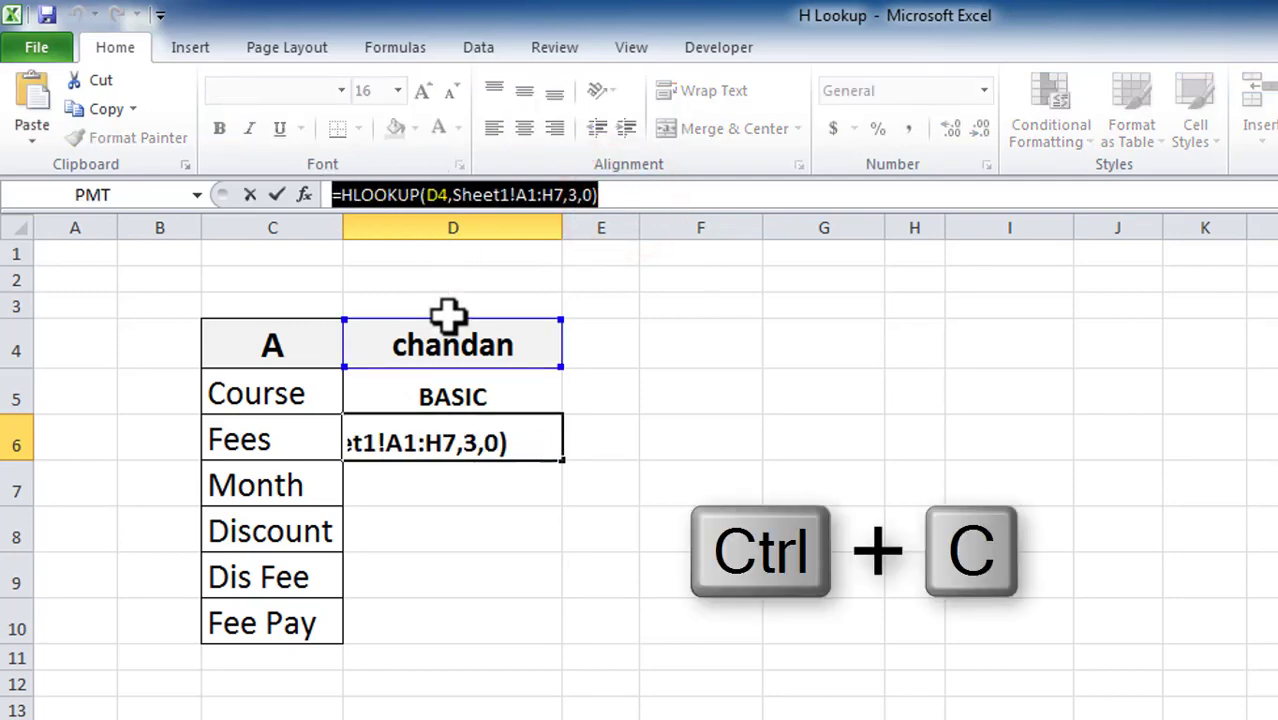
pyautogui.press('Escape')
pyautogui.click(442, 490)
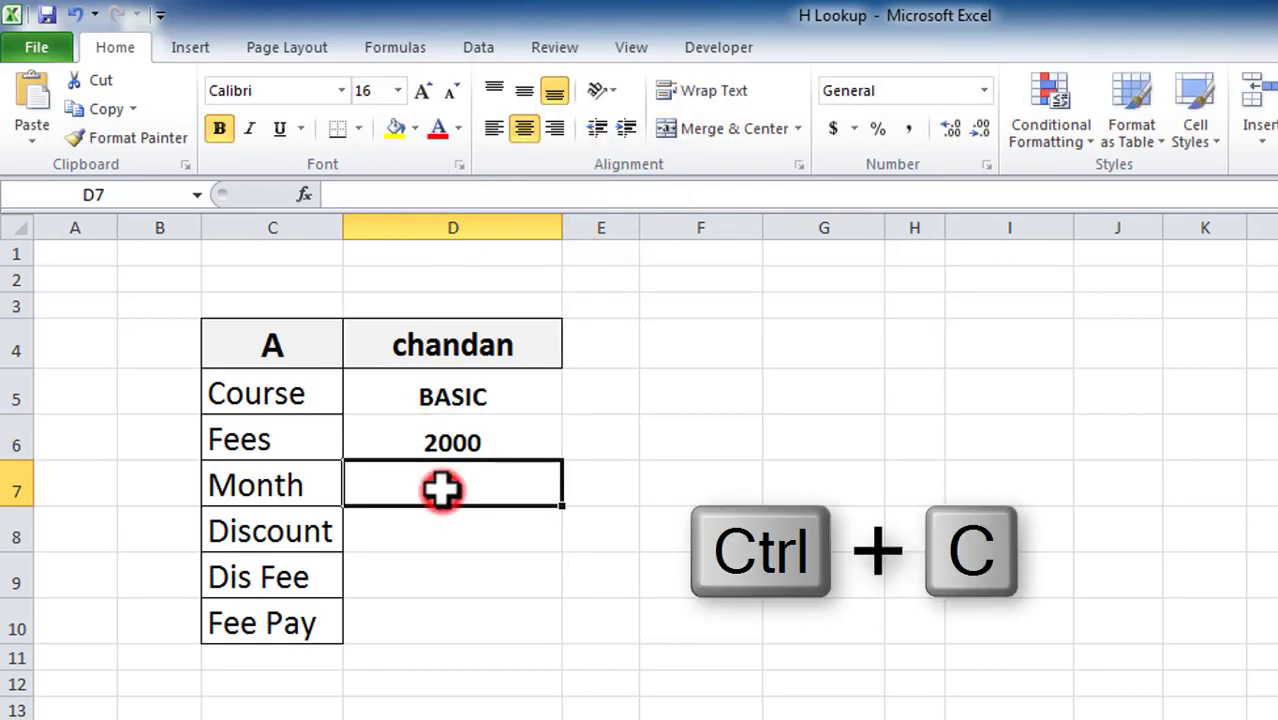
pyautogui.hotkey('ctrl', 'v')
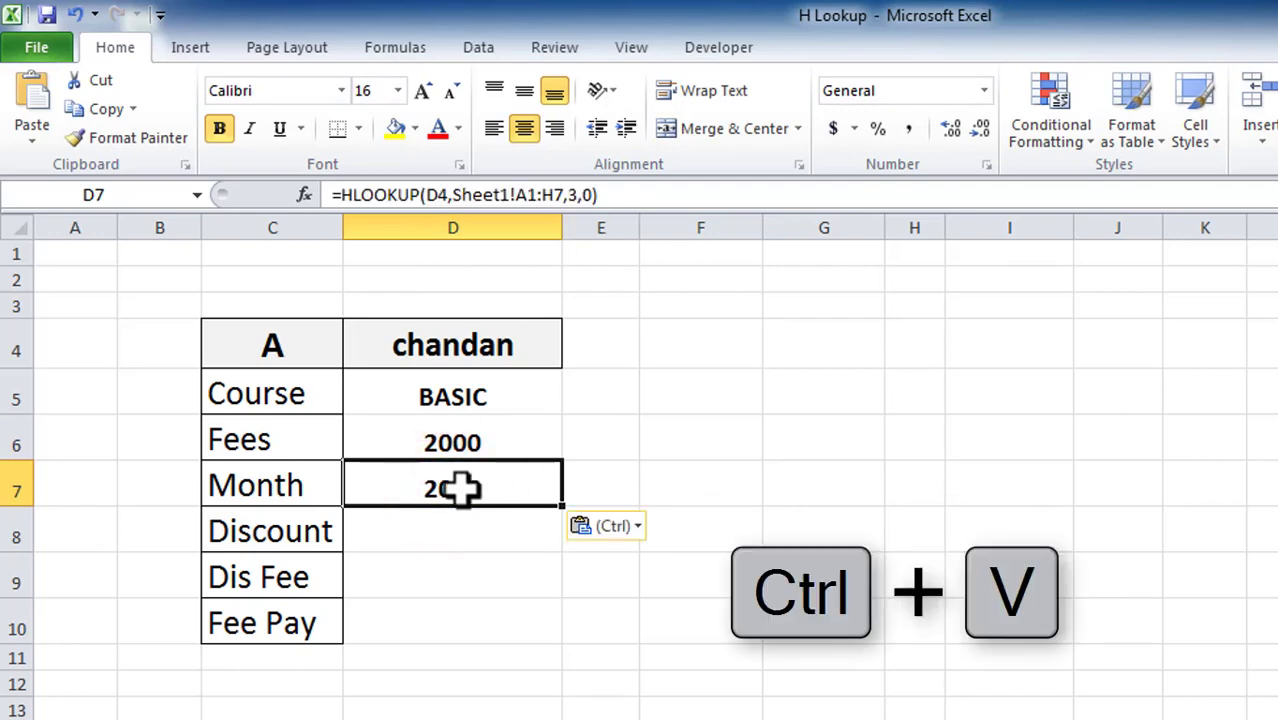
# Set the row index in the Month formula in D7 to 4 and compare its result with B4 on Sheet1
pyautogui.click(456, 518)
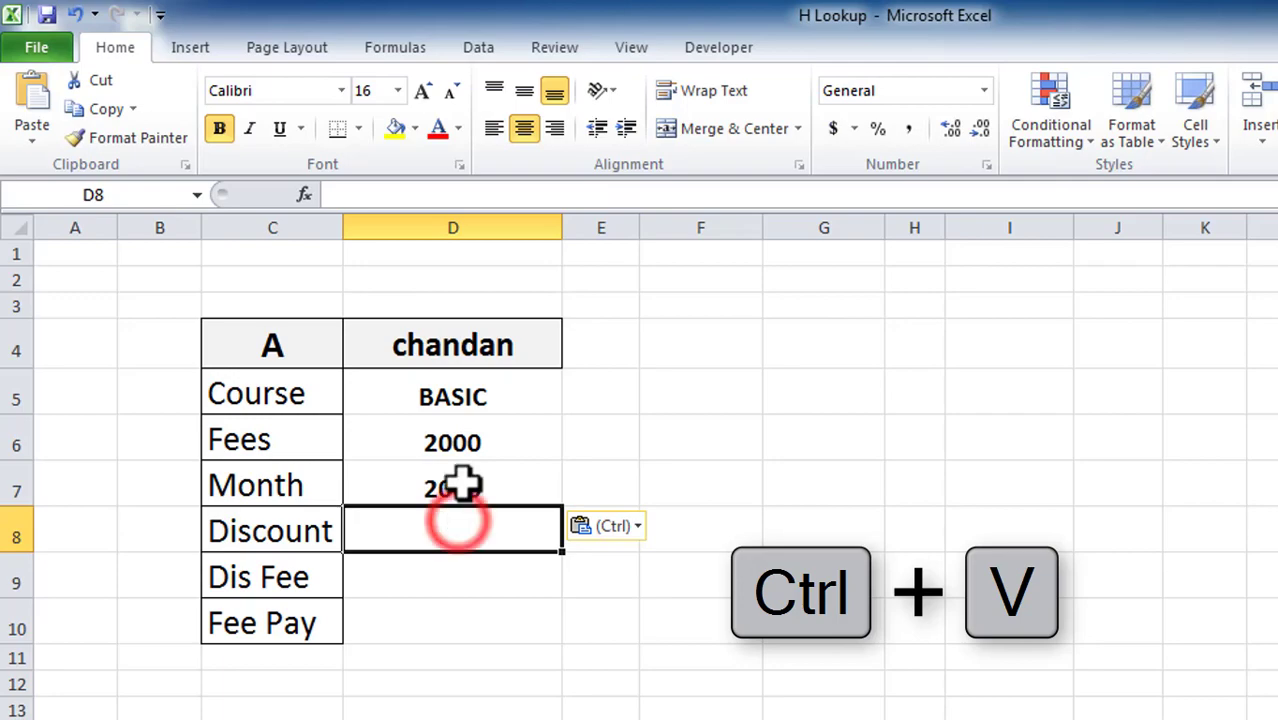
pyautogui.click(456, 486)
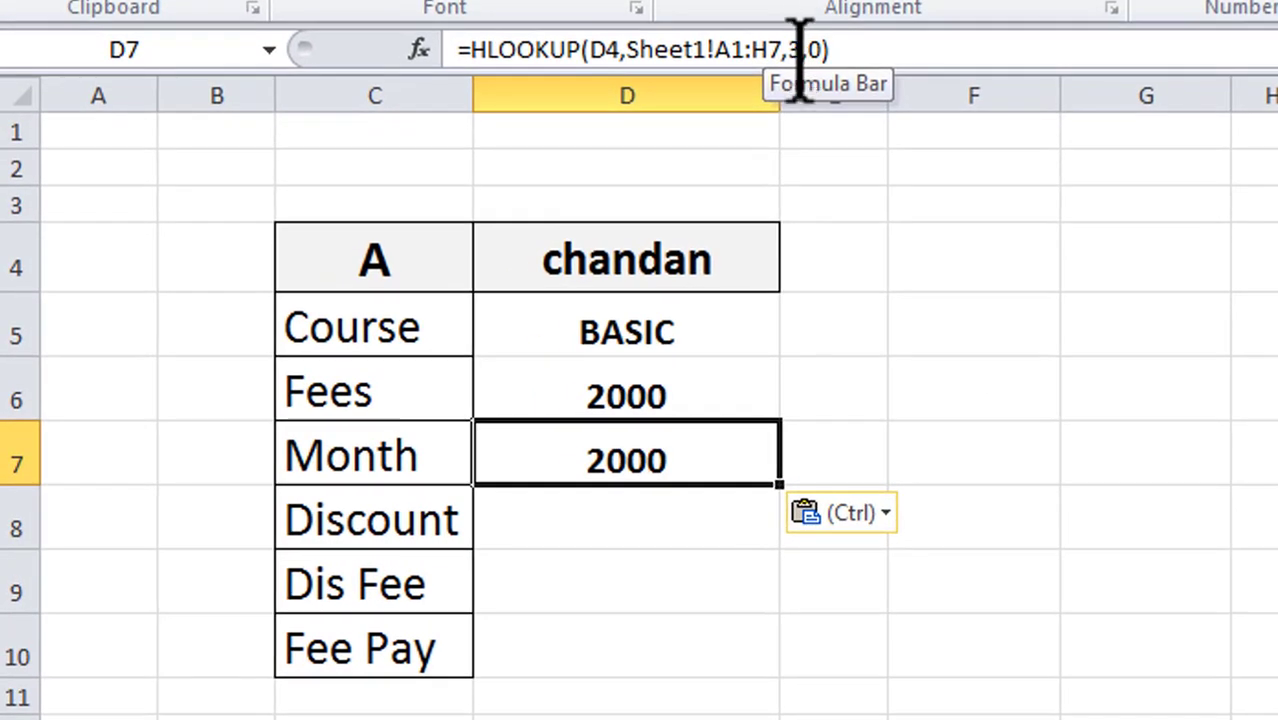
pyautogui.click(797, 48)
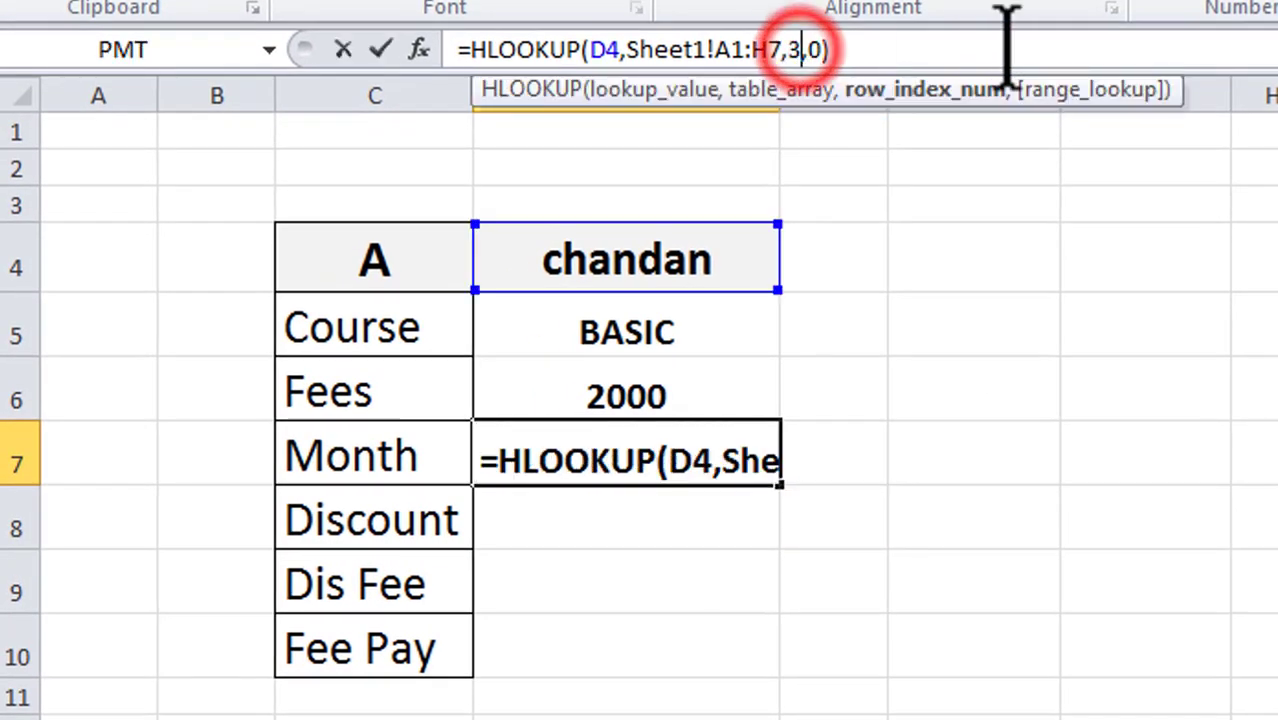
pyautogui.press('BackSpace')
pyautogui.write('4')
pyautogui.press('Return')
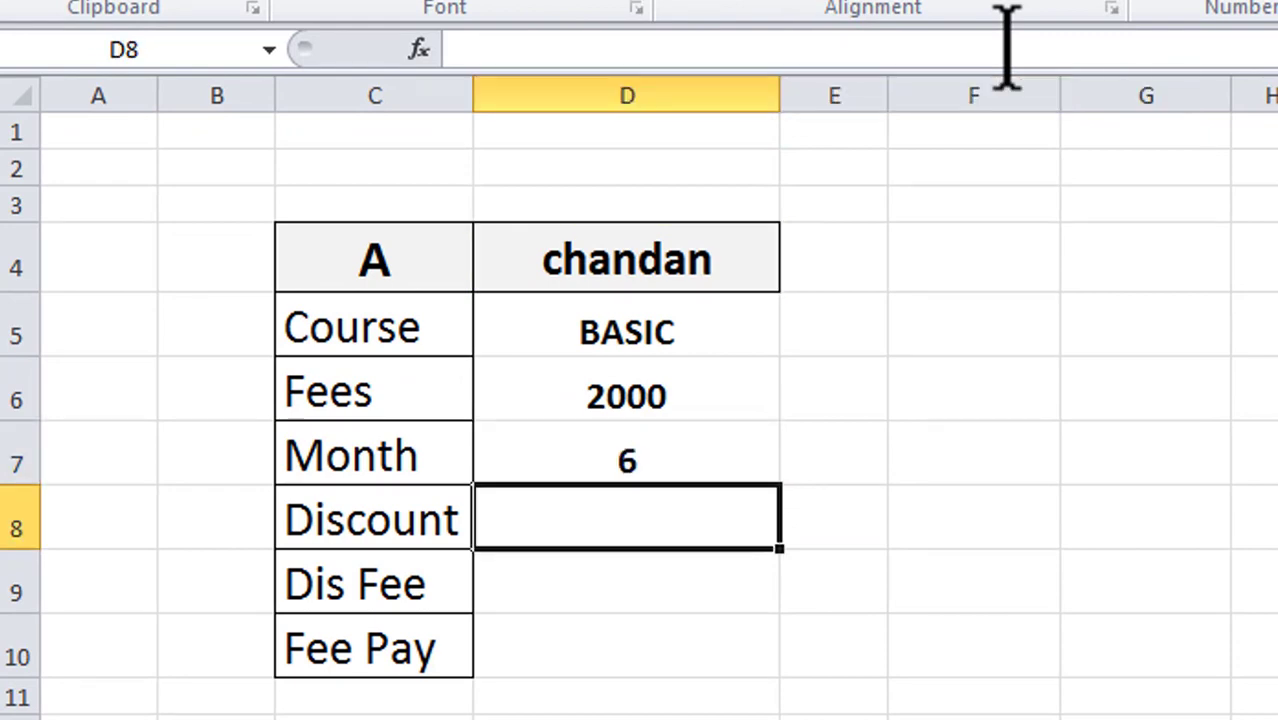
pyautogui.click(622, 468)
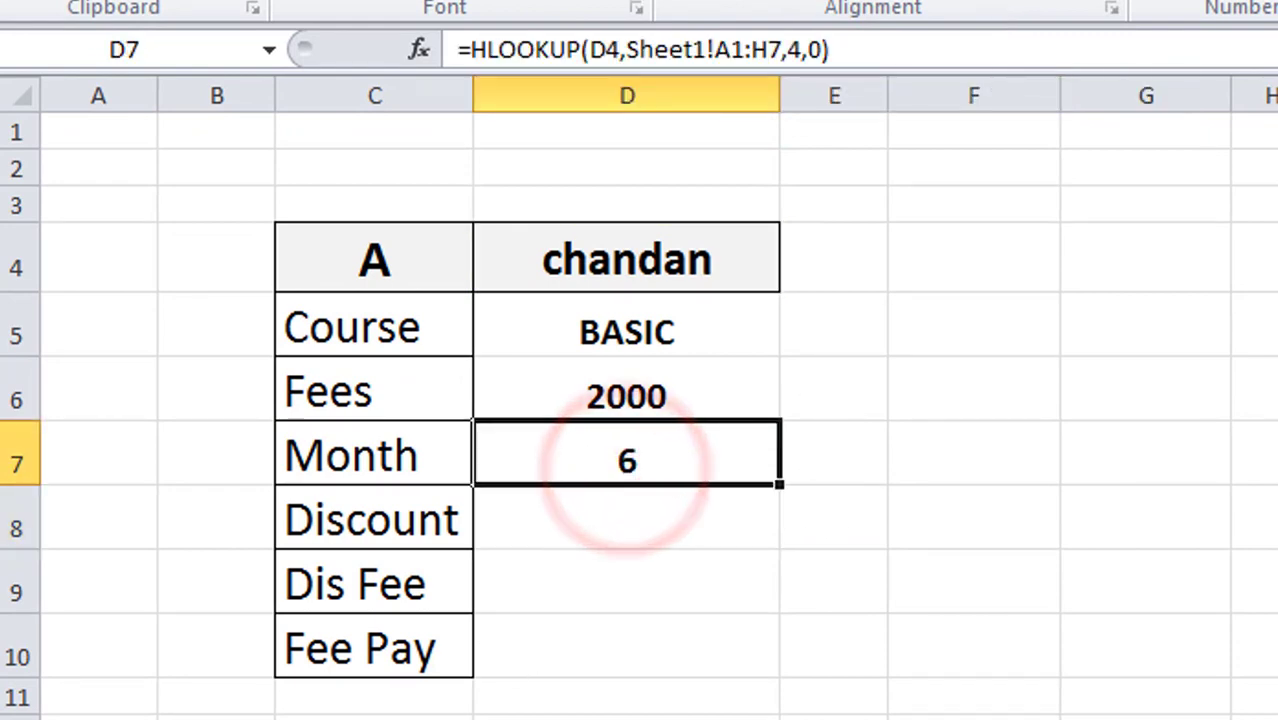
pyautogui.hotkey('ctrl', 'pageup')
pyautogui.click(330, 340)
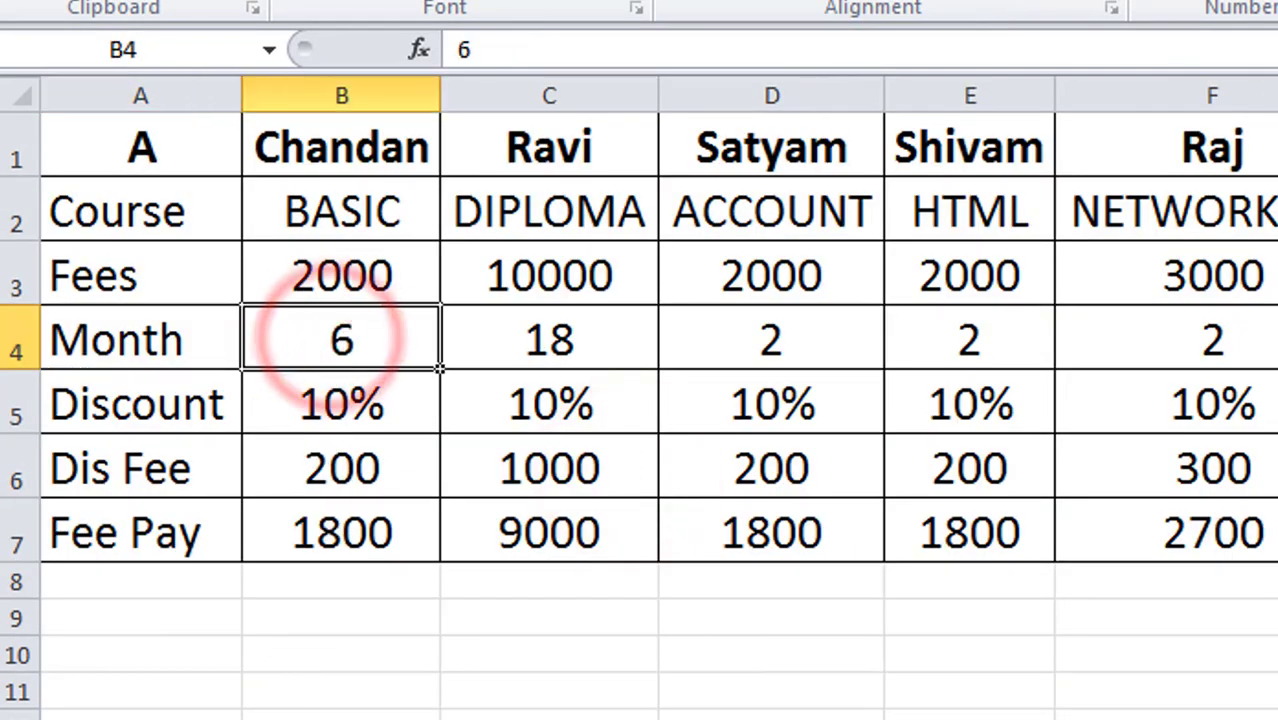
pyautogui.hotkey('ctrl', 'pagedown')
# Paste the copied HLOOKUP formula into the Discount cell D8 and set its row index to 5
pyautogui.click(668, 518)
pyautogui.click(668, 518)
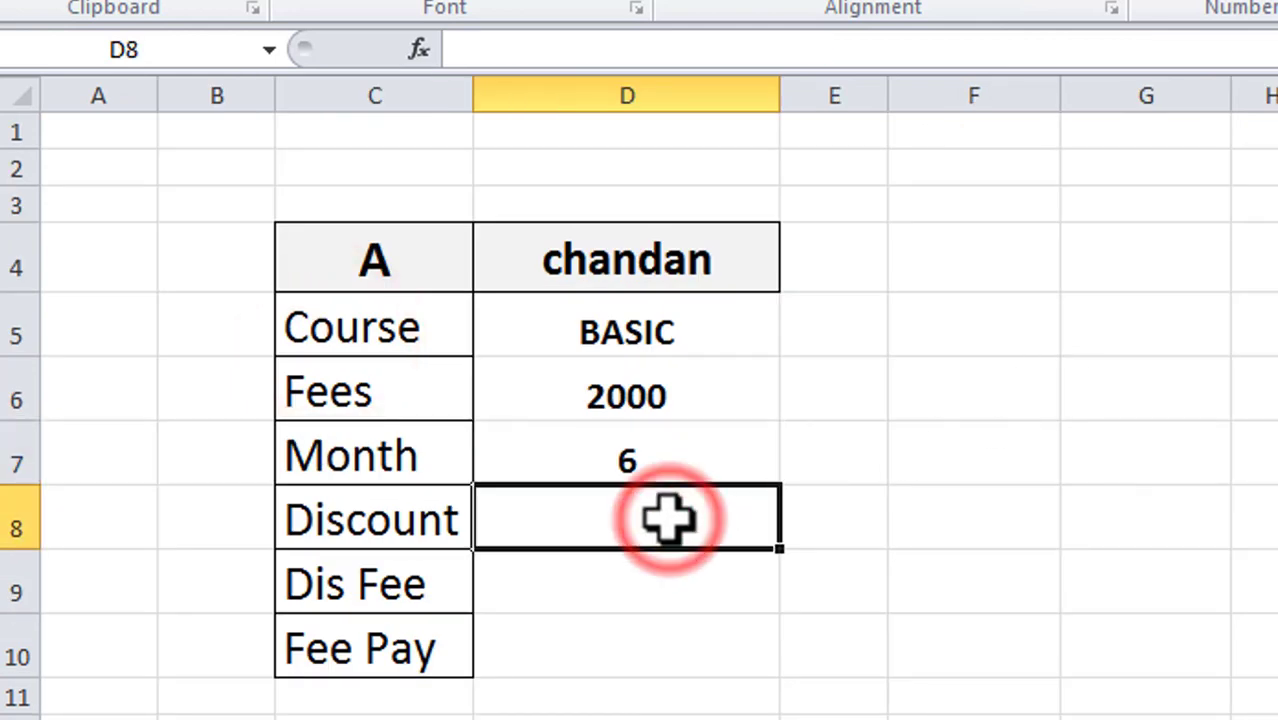
pyautogui.hotkey('ctrl', 'v')
pyautogui.click(796, 50)
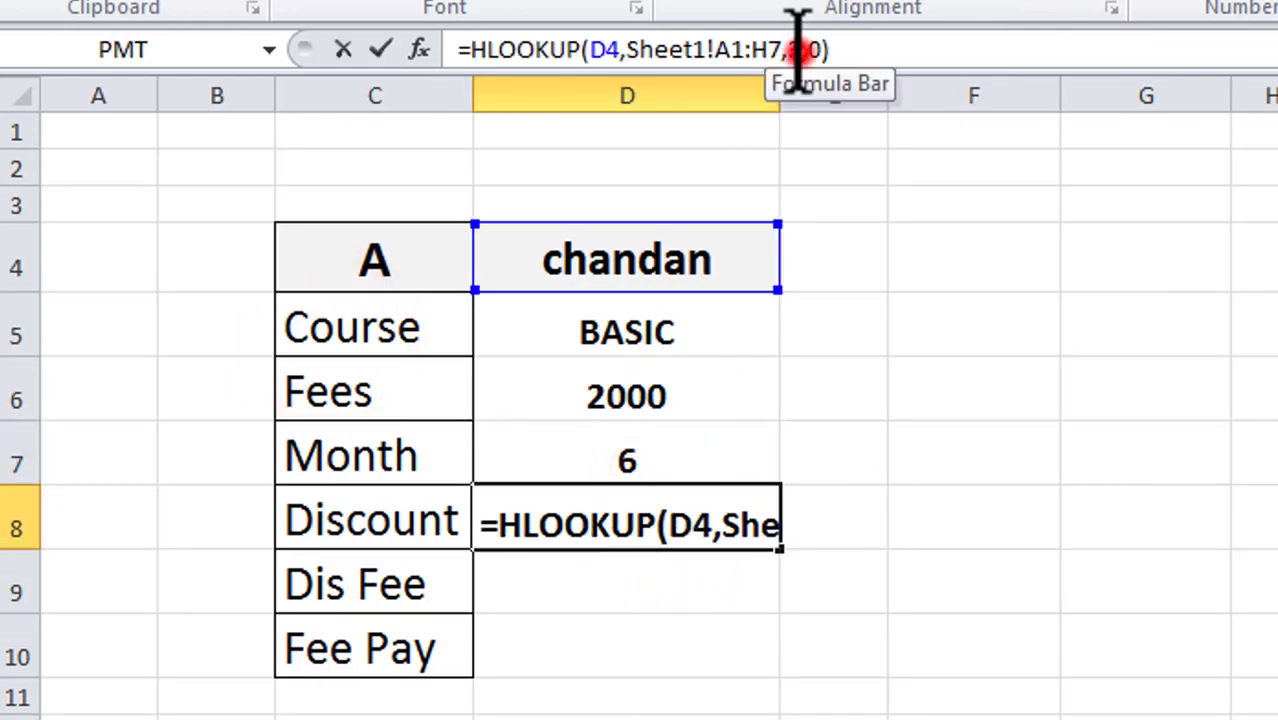
pyautogui.press('BackSpace')
pyautogui.write('5')
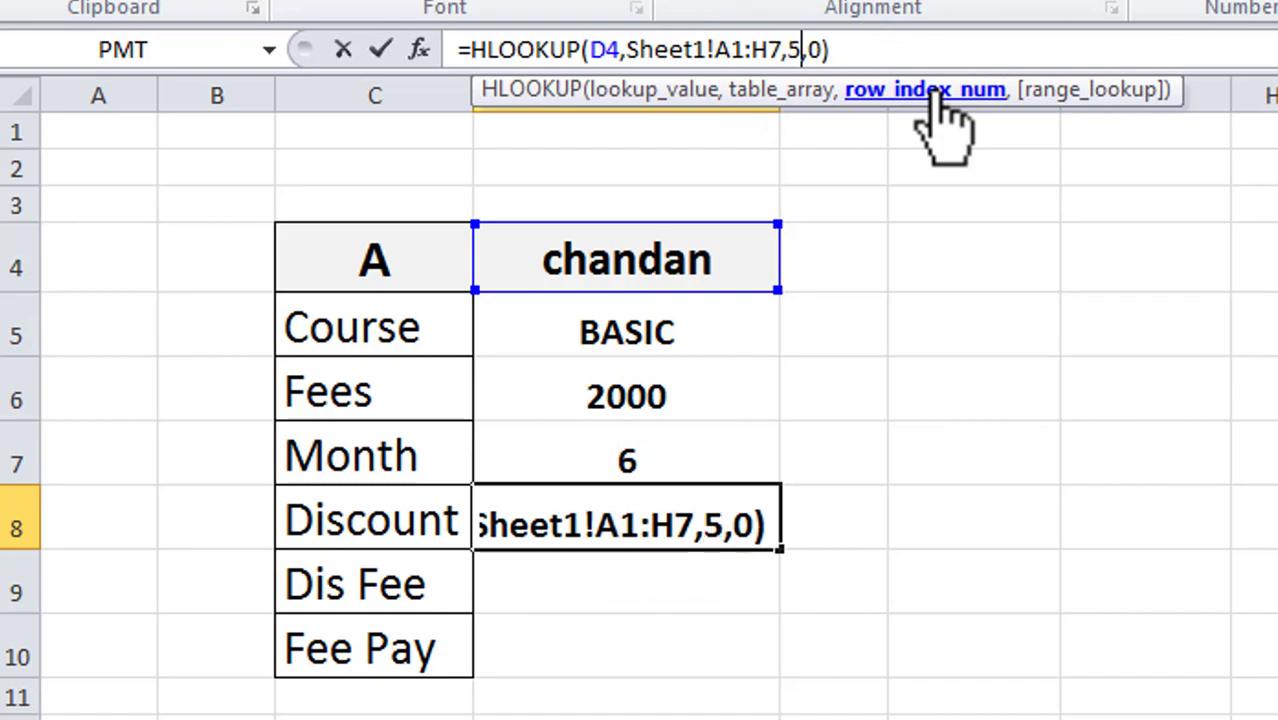
pyautogui.press('Return')
# Apply the Percentage number format to the Discount cell D8
pyautogui.click(640, 515)
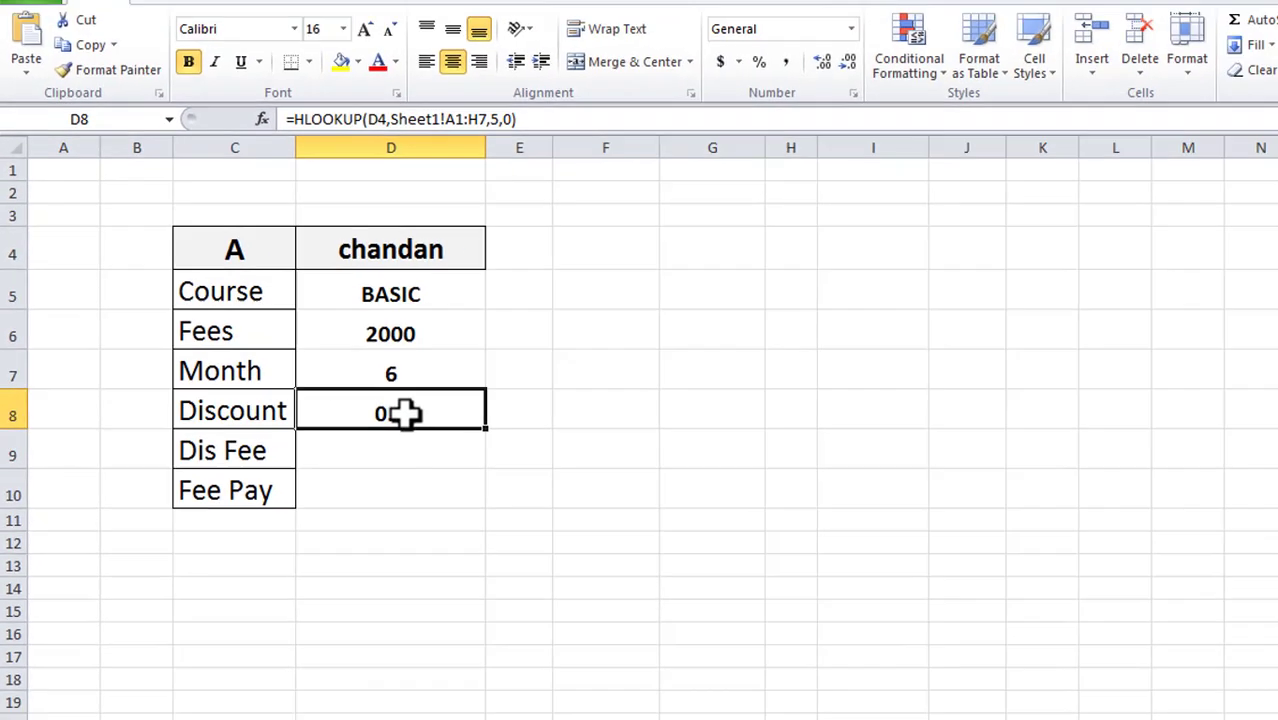
pyautogui.click(703, 65)
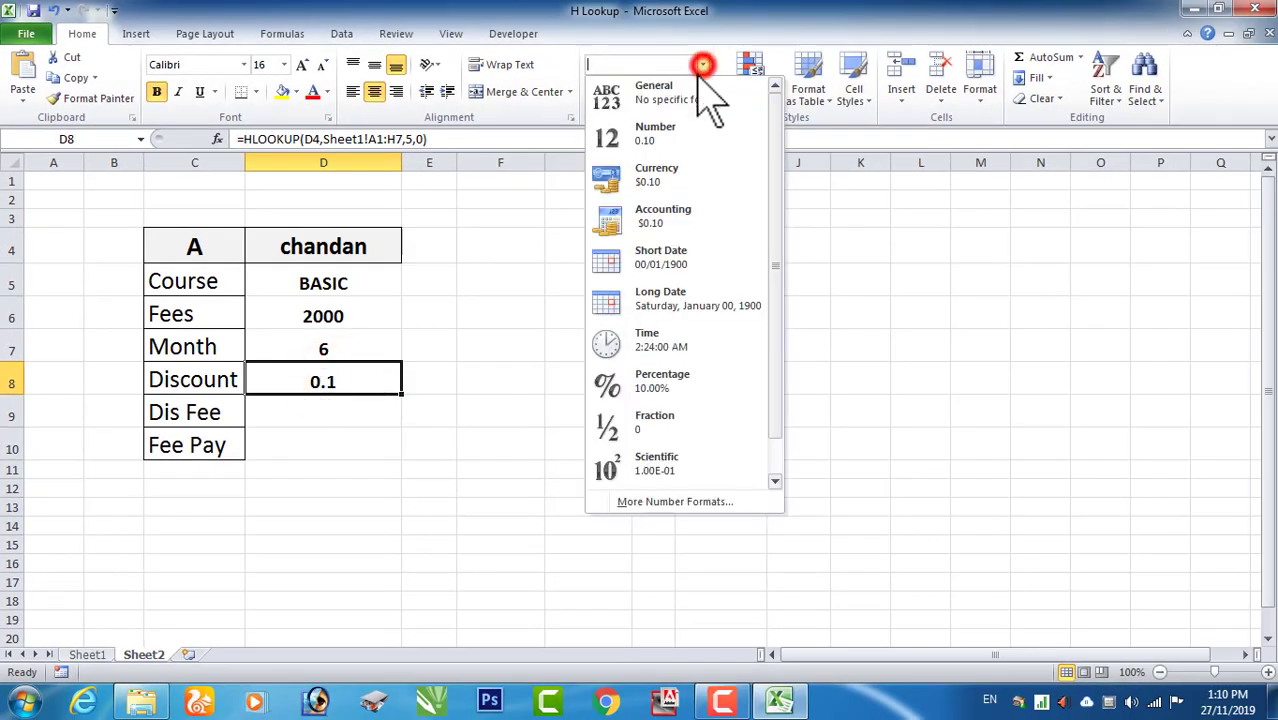
pyautogui.click(662, 380)
# Paste the copied HLOOKUP formula into the Dis Fee cell D9 and set its row index to 6
pyautogui.click(335, 408)
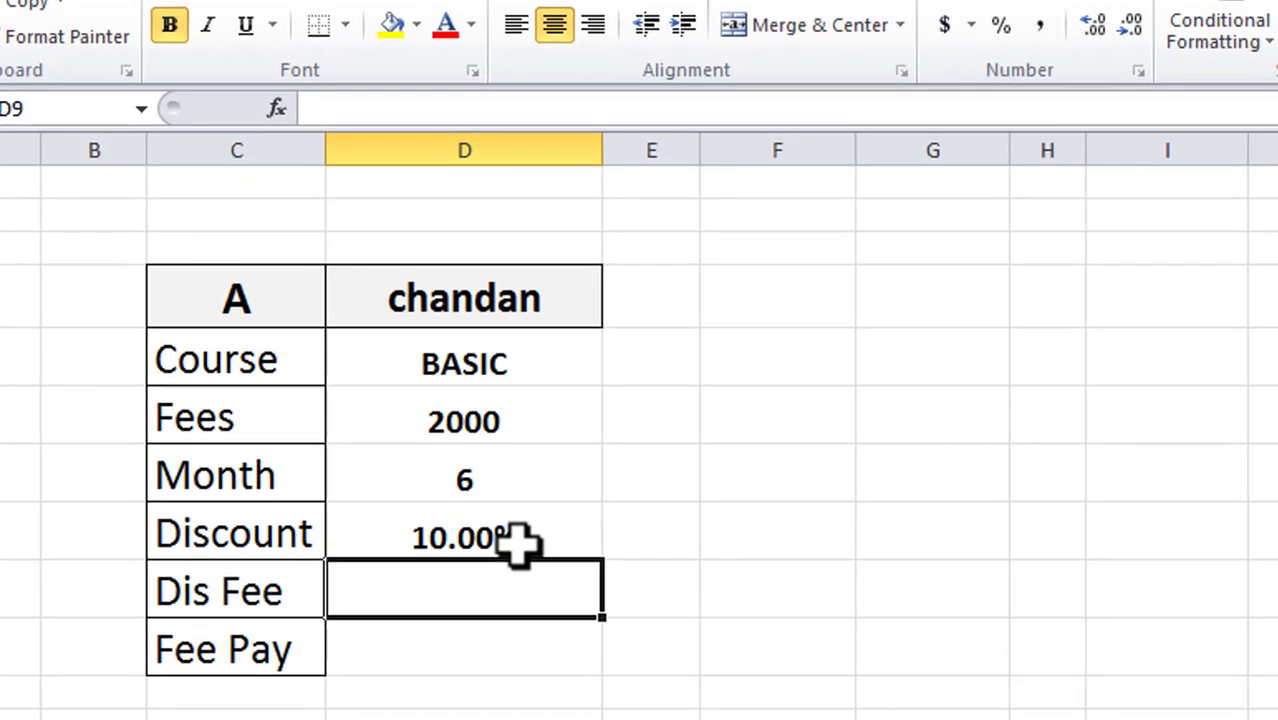
pyautogui.write('=HLOOKUP(D4,Sheet1!A1:H7,3,0)')
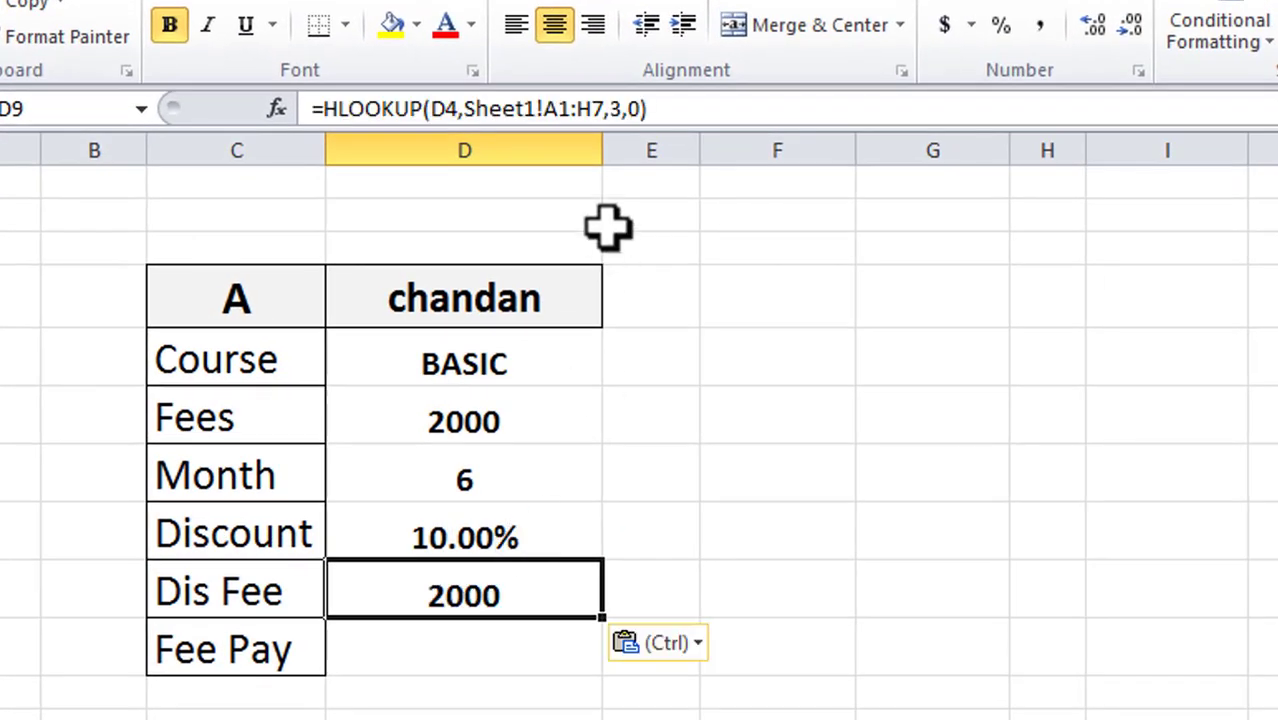
pyautogui.click(625, 108)
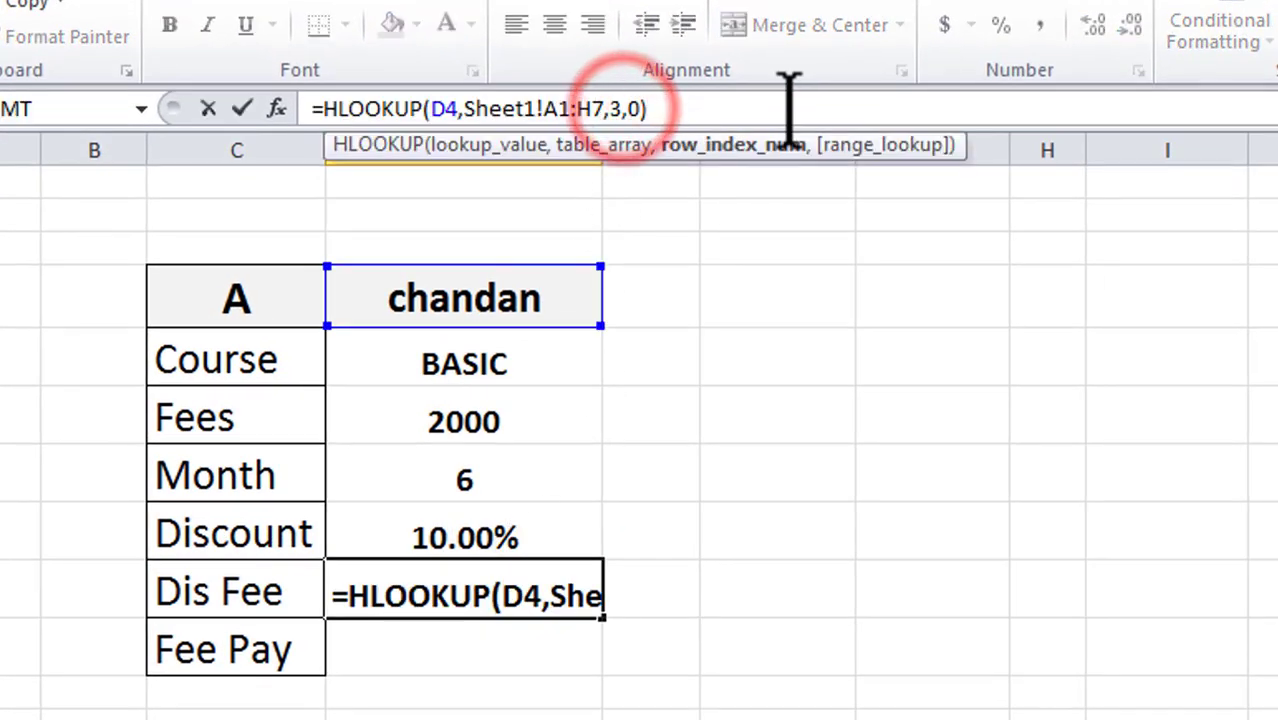
pyautogui.press('BackSpace')
pyautogui.write('6')
pyautogui.press('Return')
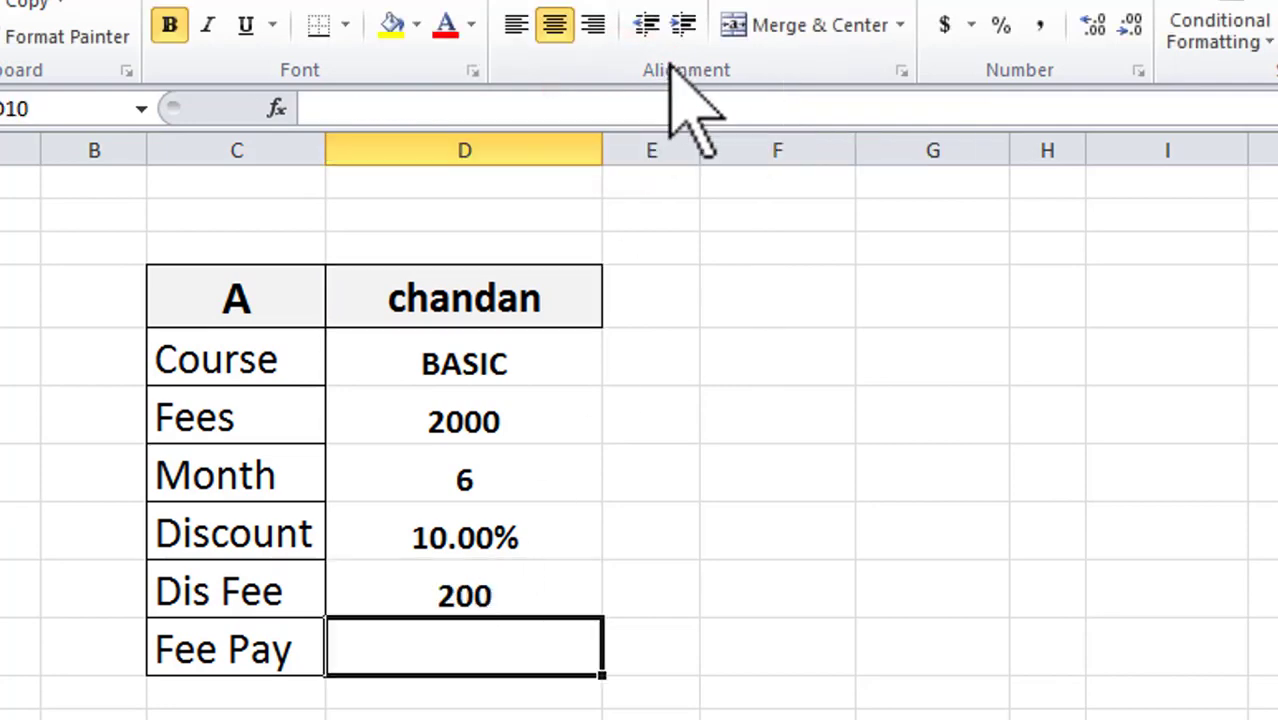
# Paste the copied HLOOKUP formula into the Fee Pay cell D10 and set its row index to 7
pyautogui.click(535, 108)
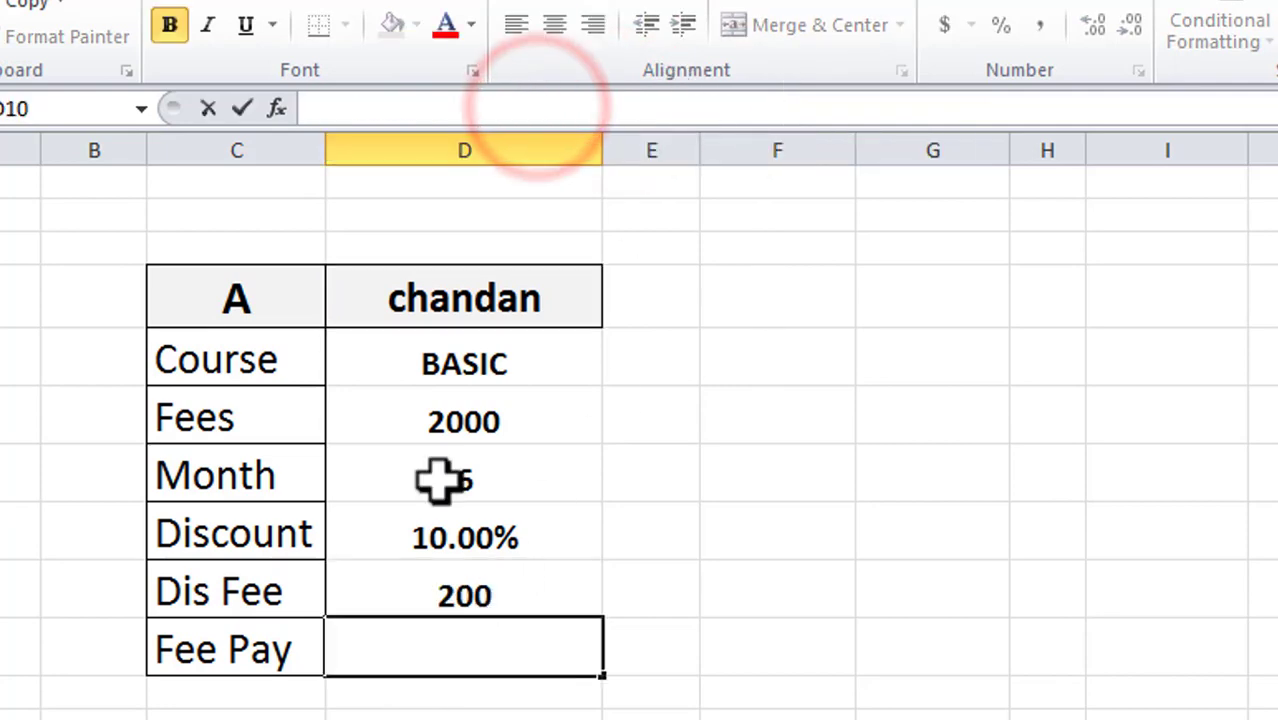
pyautogui.write('=HLOOKUP(D4,Sheet1!A1:H7,3,0)')
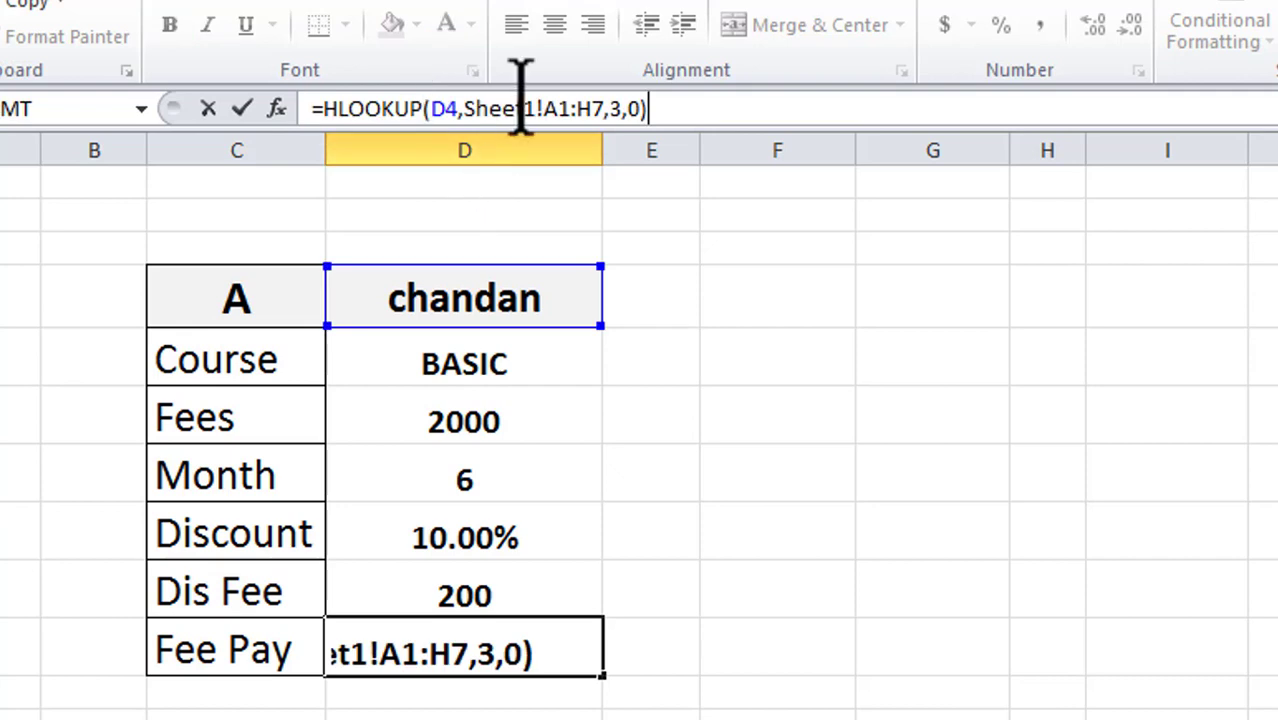
pyautogui.click(621, 108)
pyautogui.press('BackSpace')
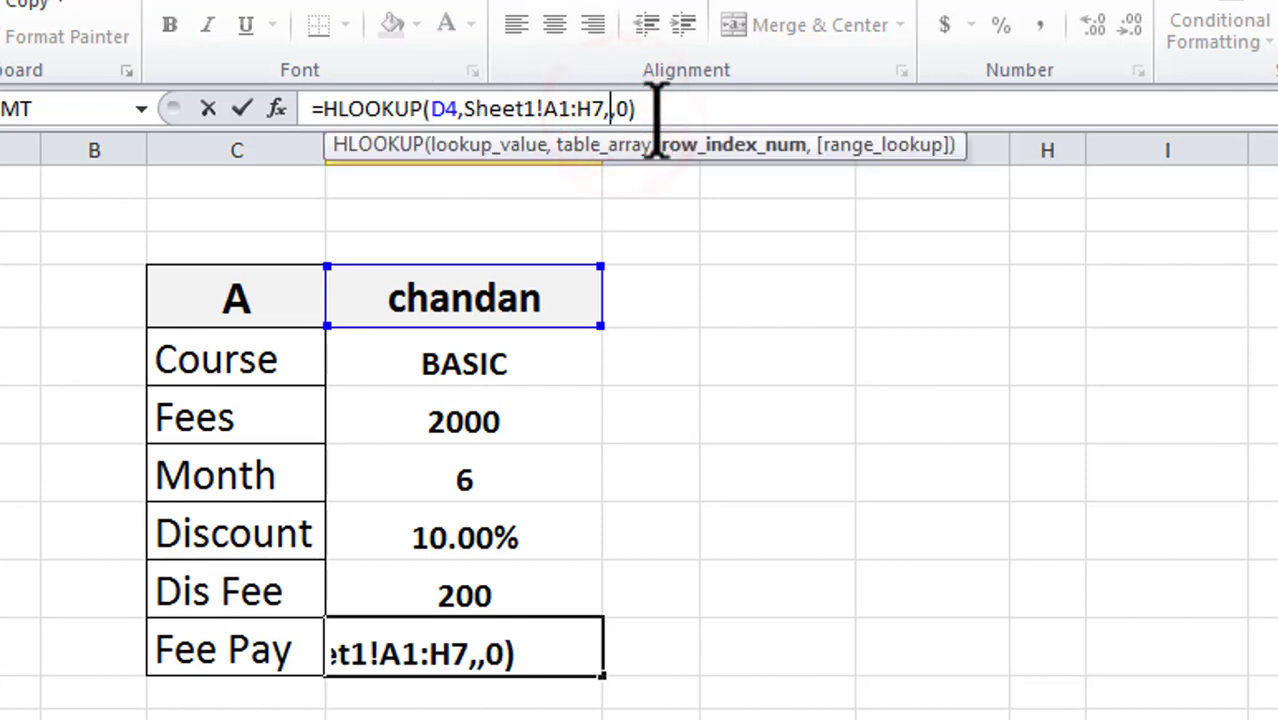
pyautogui.press('Return')
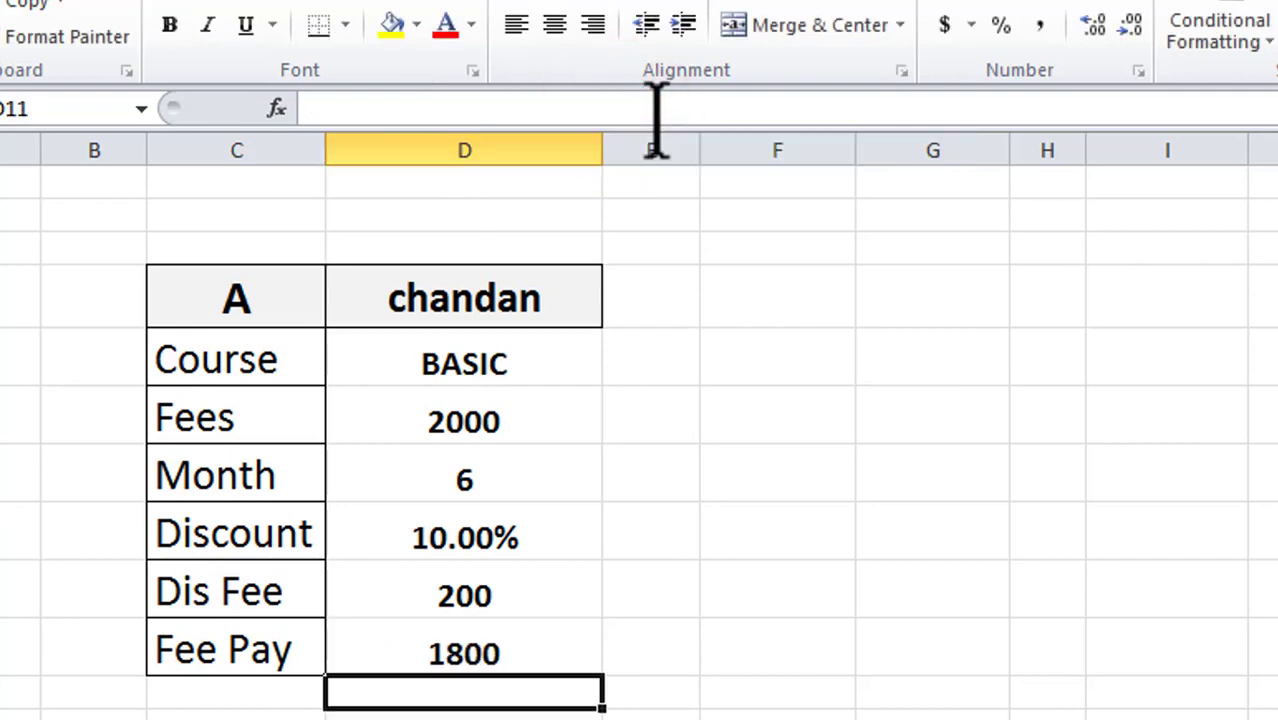
# Apply All Borders to the lookup result cells D5:D10
pyautogui.click(538, 652)
pyautogui.moveTo(478, 340); pyautogui.dragTo(485, 655)
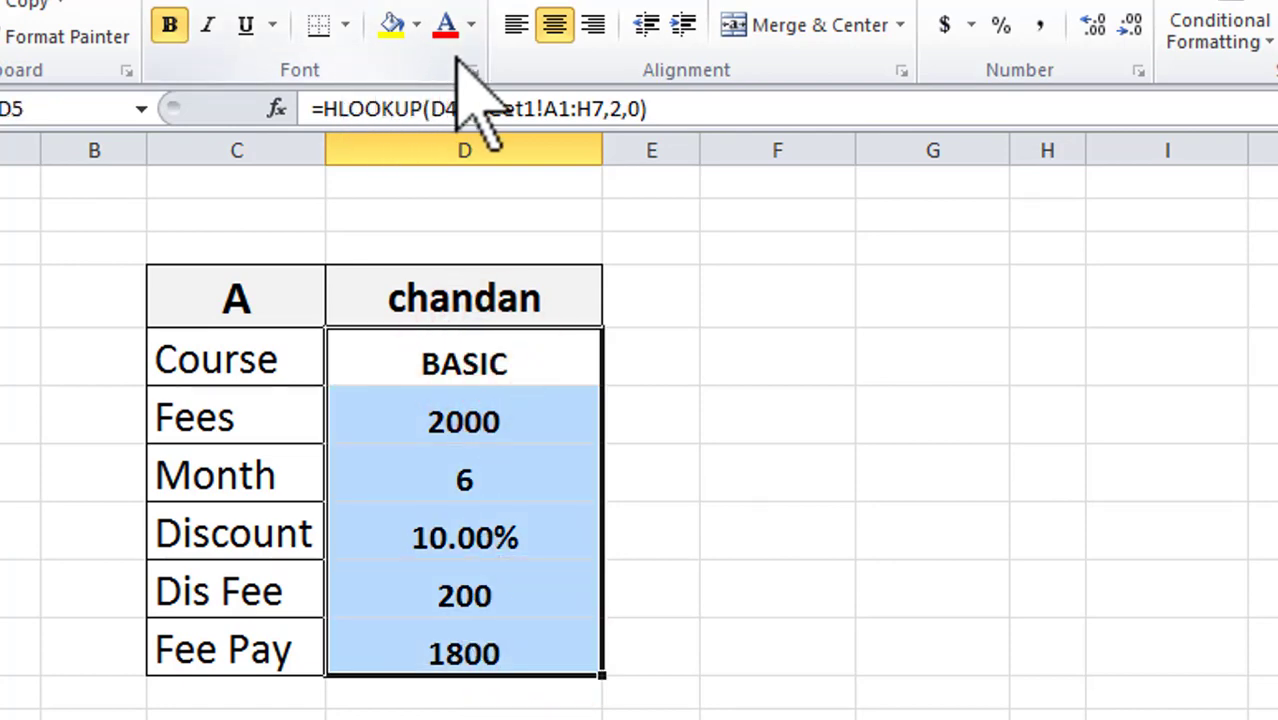
pyautogui.click(348, 25)
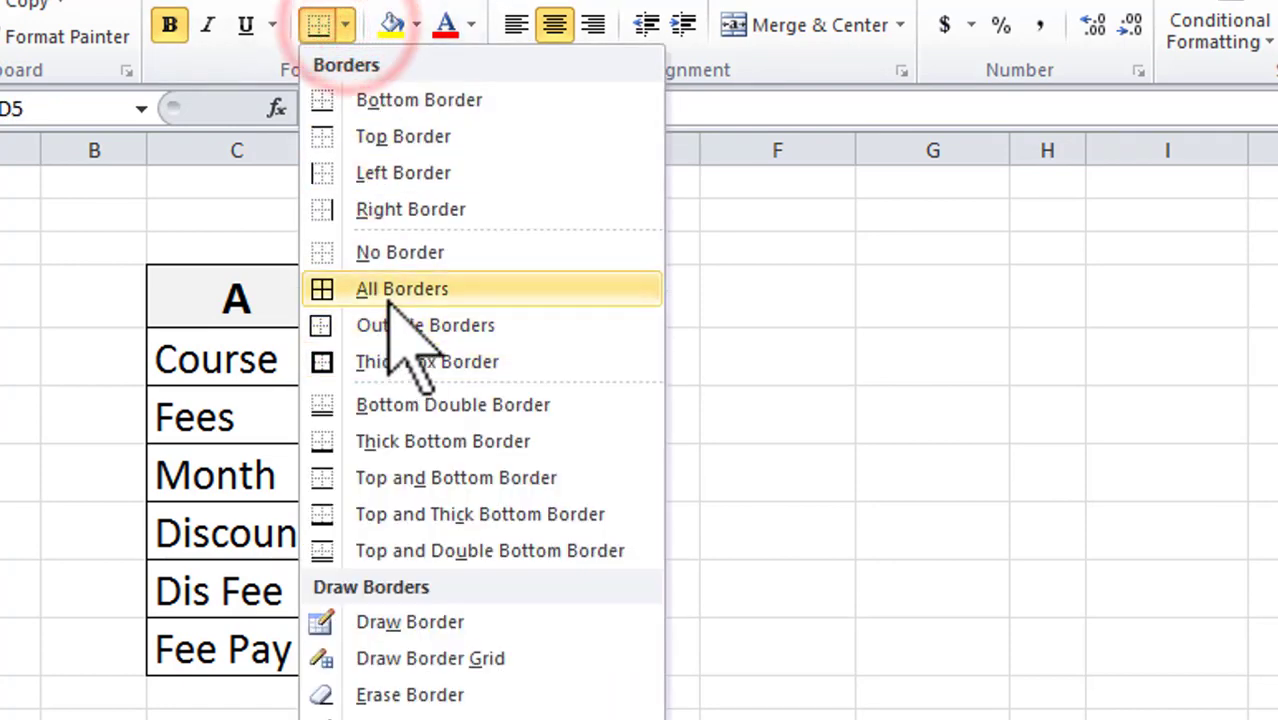
pyautogui.click(390, 300)
pyautogui.click(500, 430)
# Enter another student's first name in D4 to test the lookup formulas
pyautogui.click(505, 290)
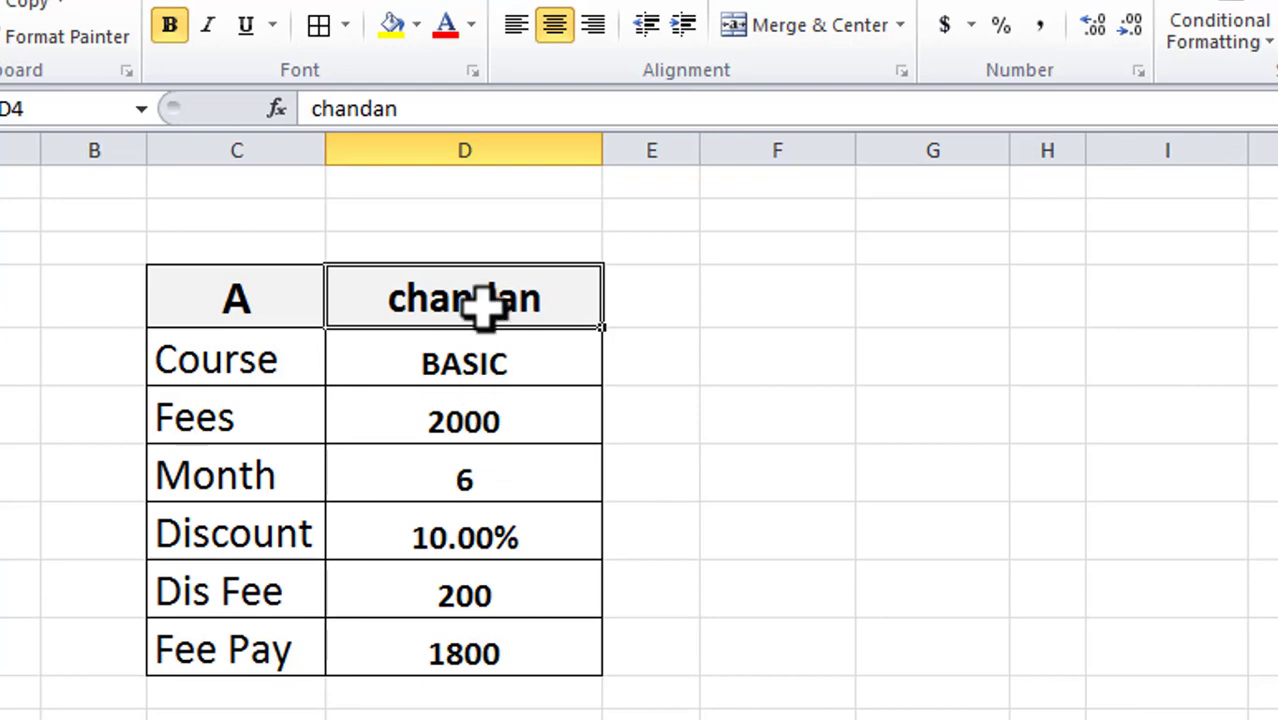
pyautogui.click(487, 302)
pyautogui.write('ravi')
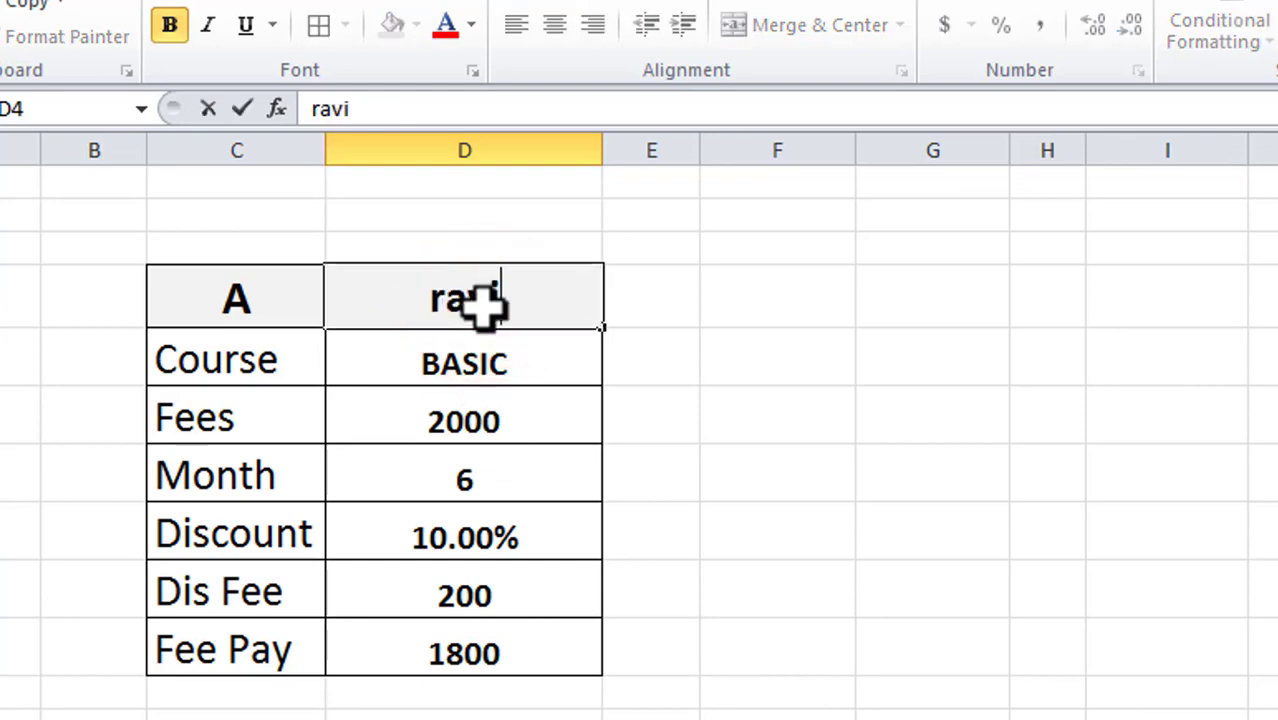
pyautogui.press('Return')
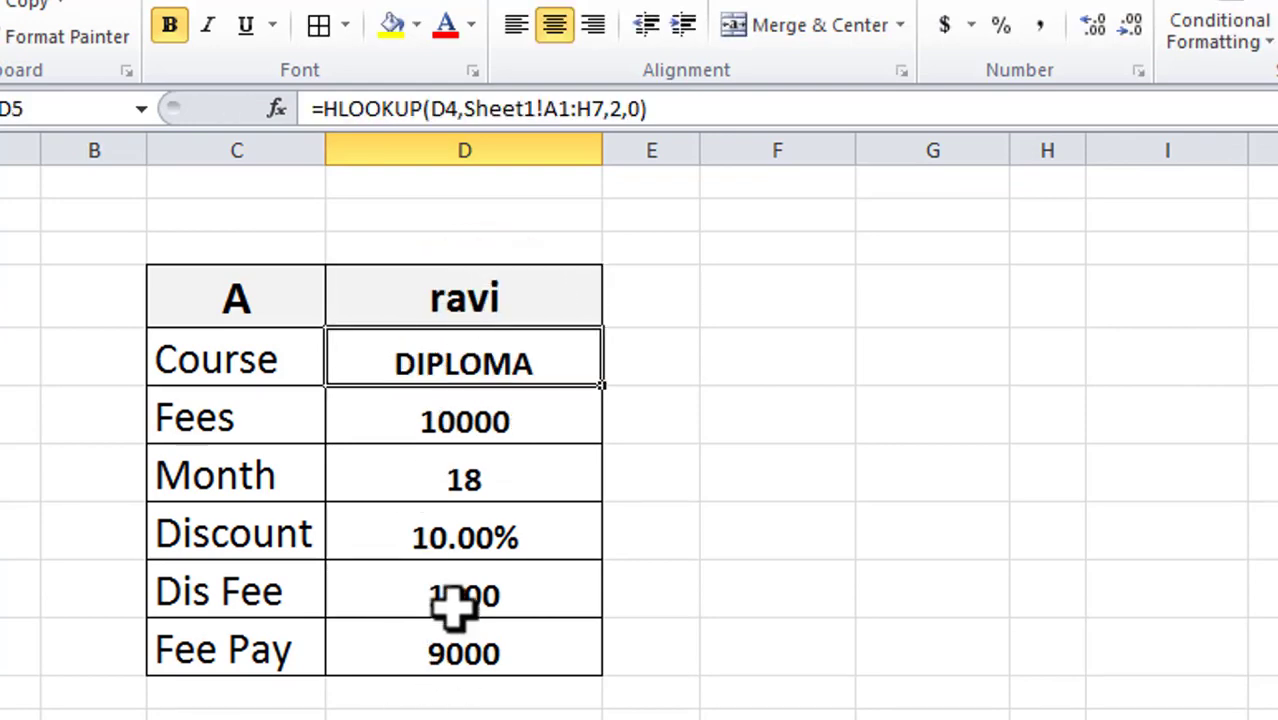
pyautogui.click(651, 535)
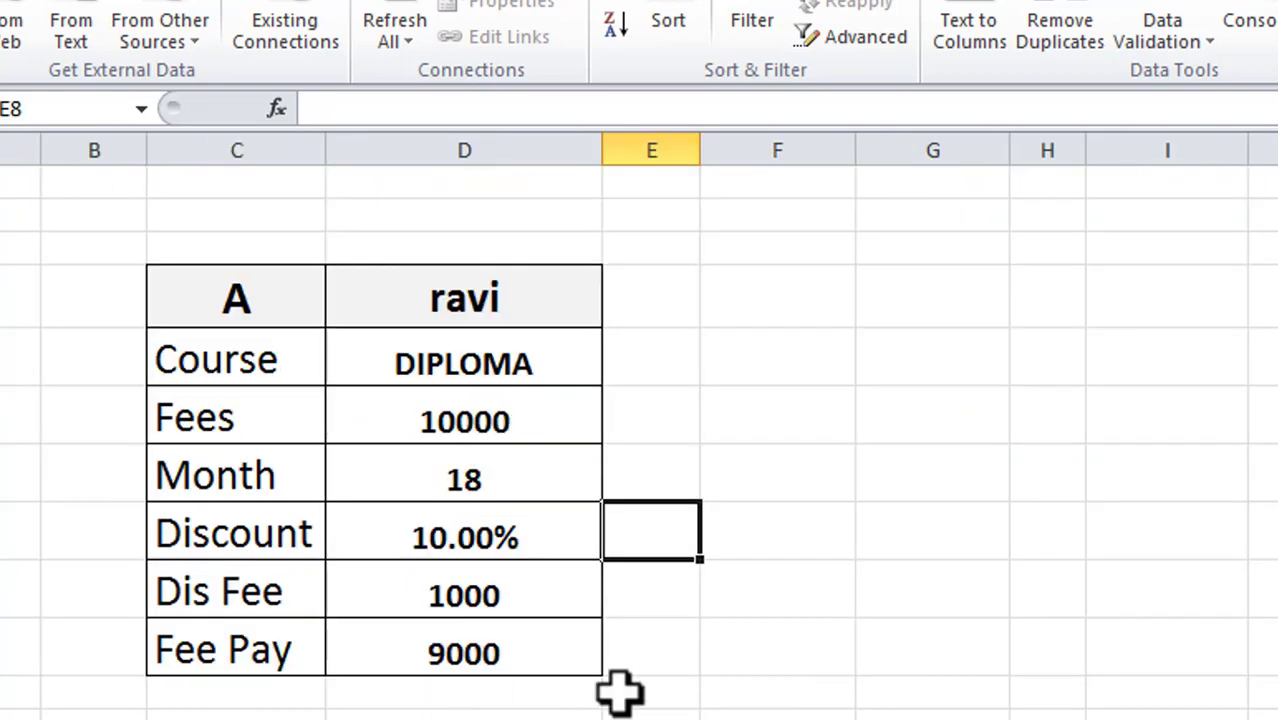
pyautogui.click(731, 538)
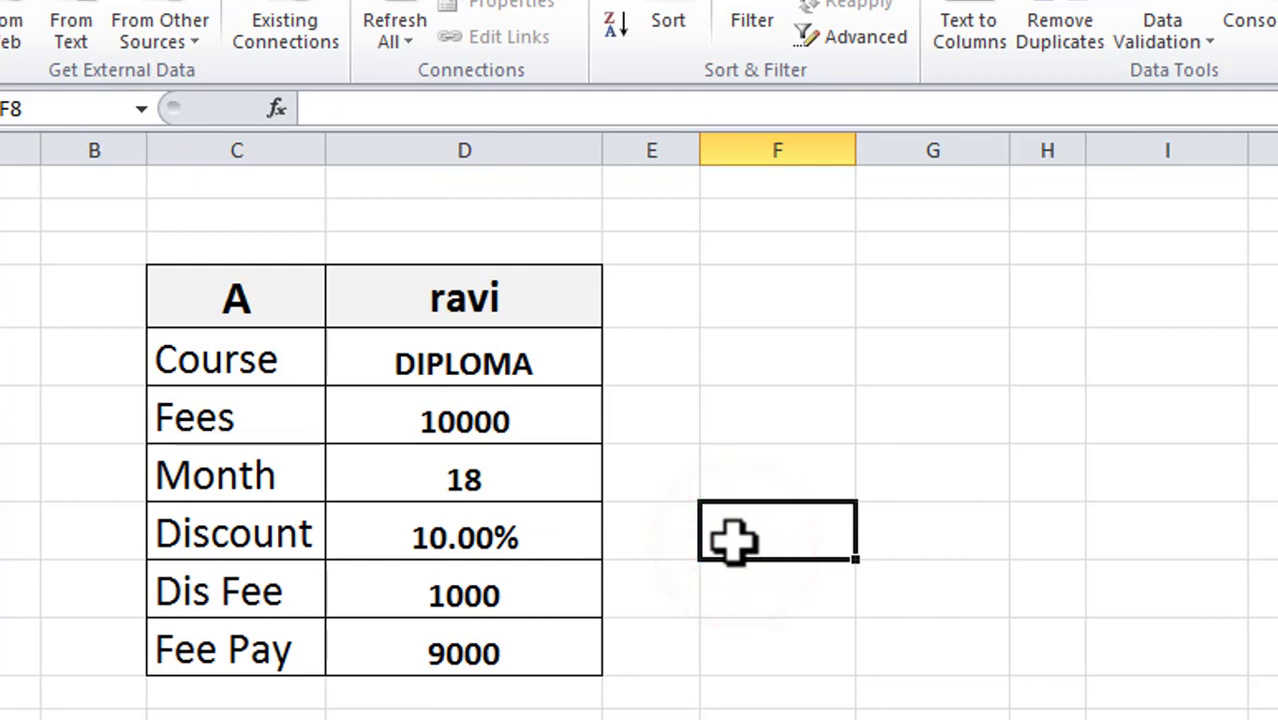
# Clear the student name in D4 and start a data validation rule on it that allows a List
pyautogui.click(470, 297)
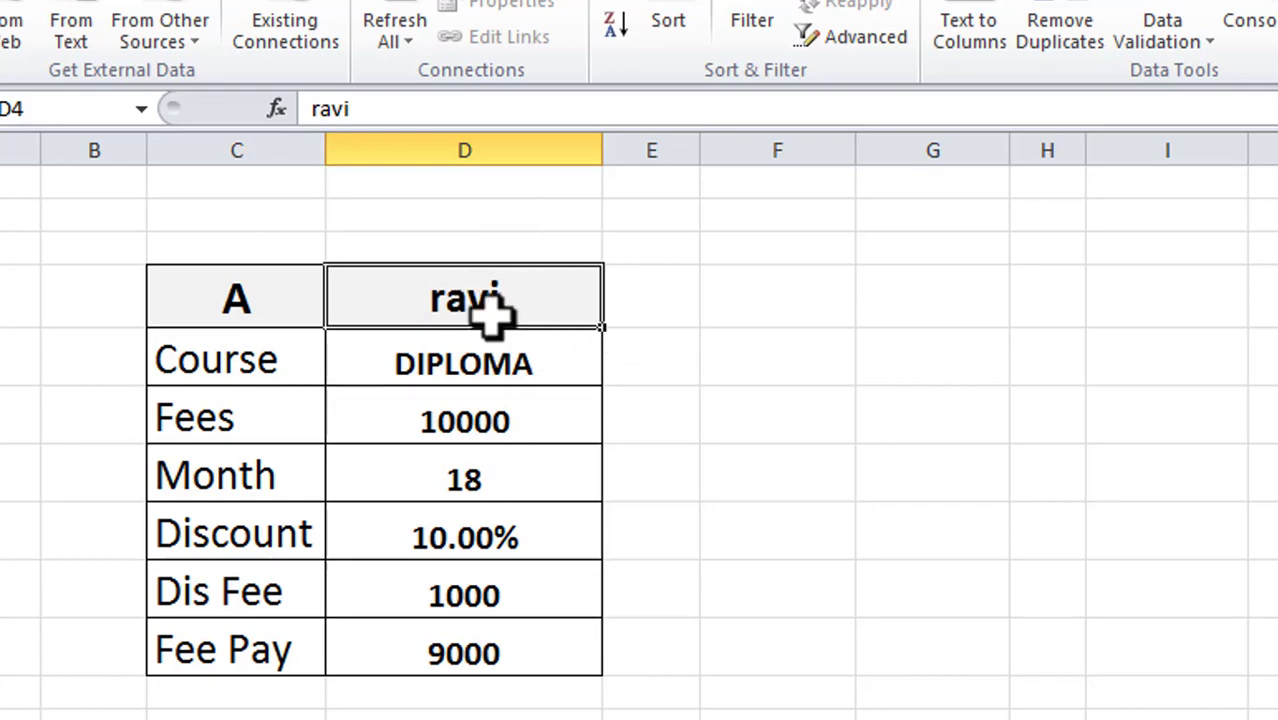
pyautogui.press('Delete')
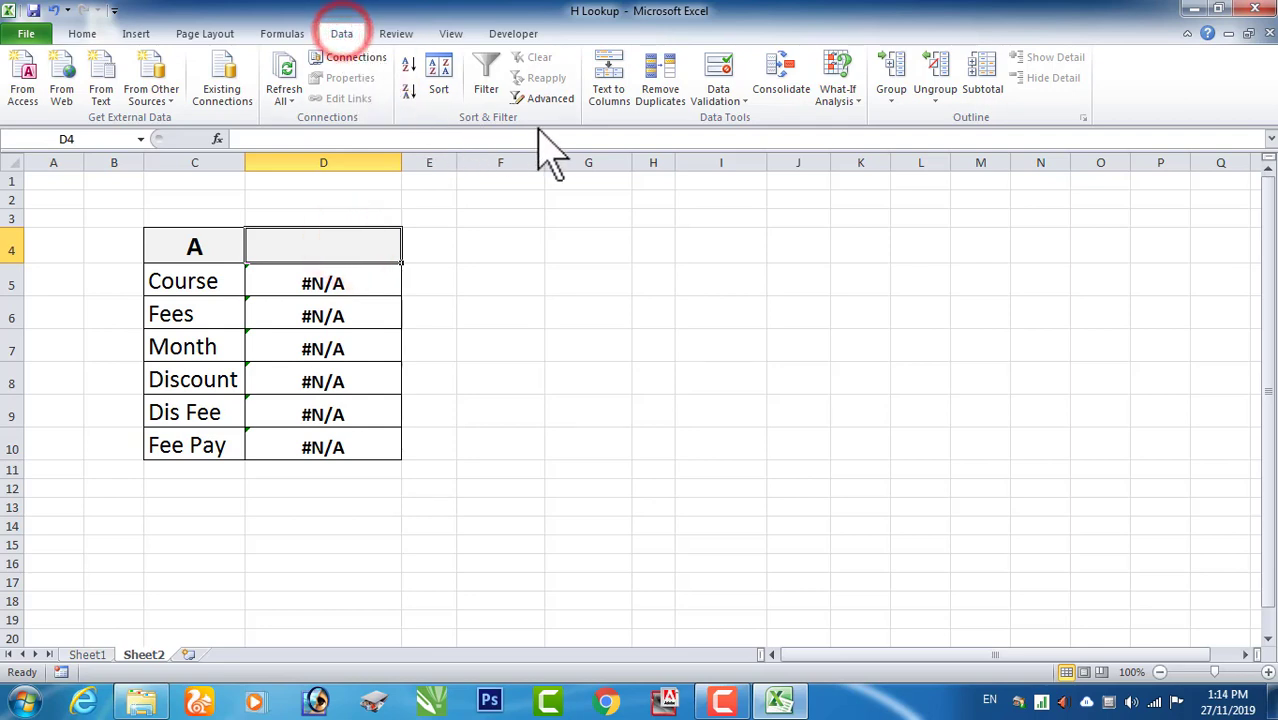
pyautogui.click(735, 101)
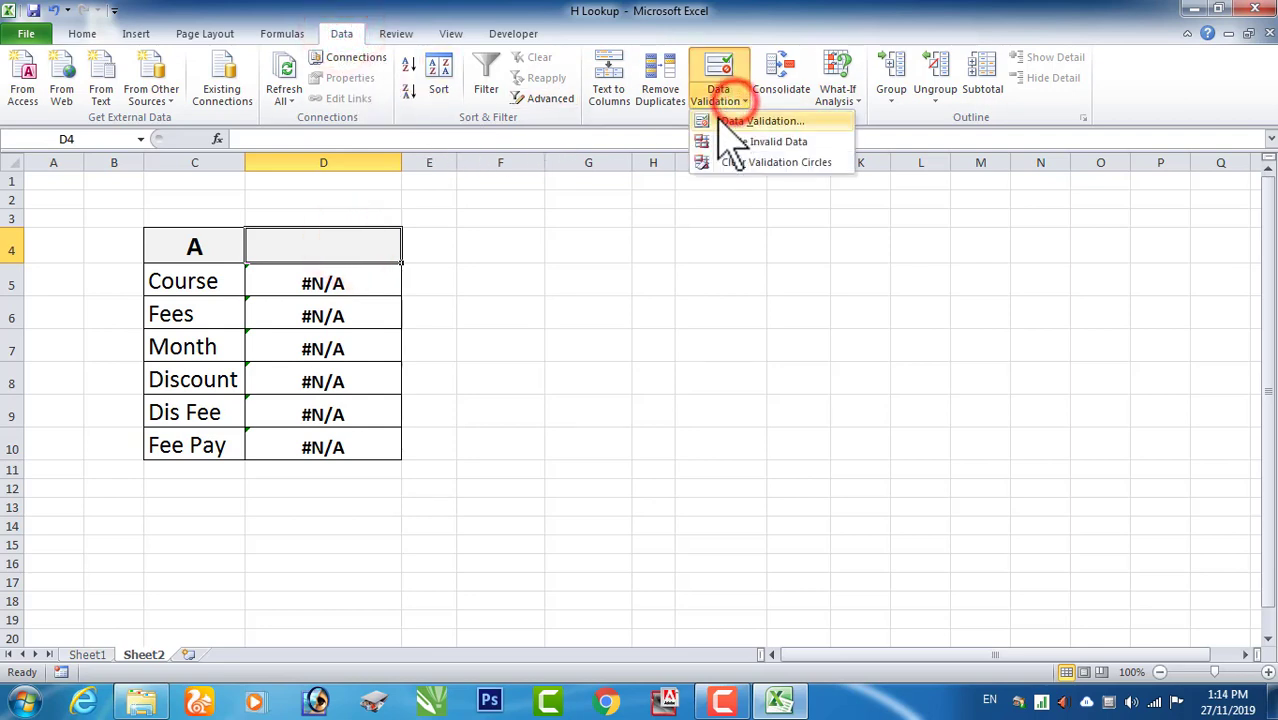
pyautogui.click(752, 121)
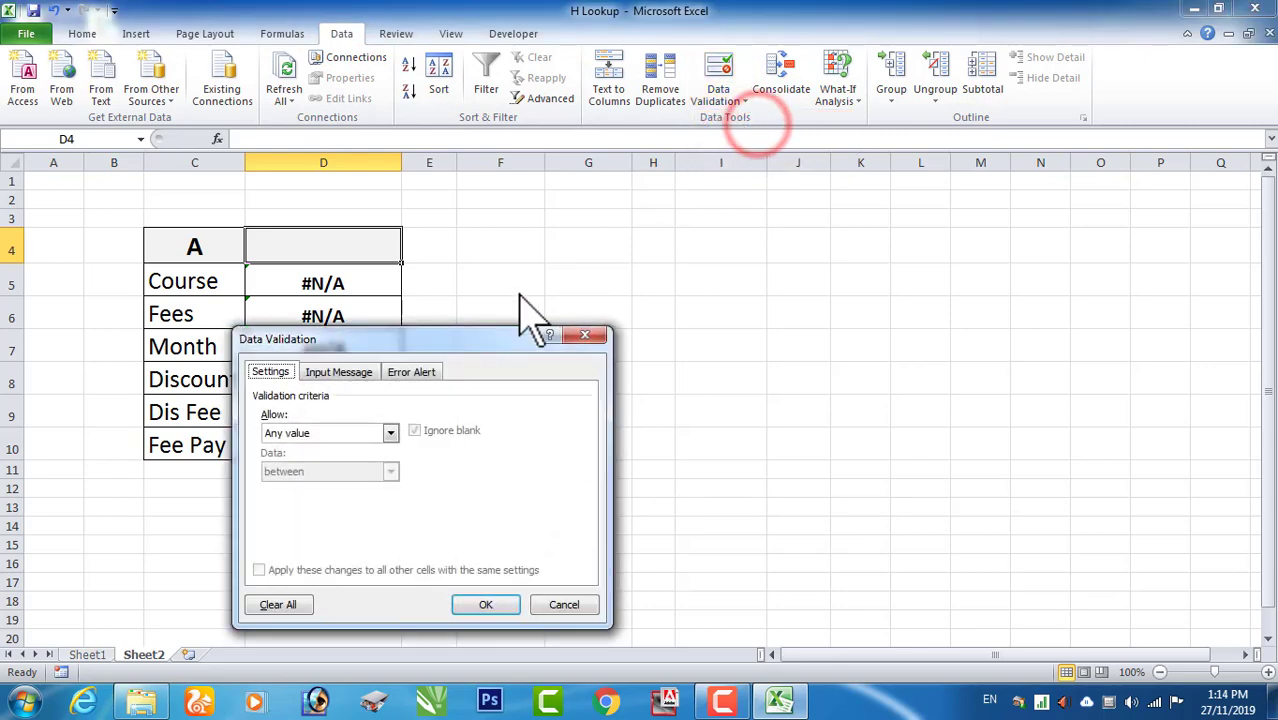
pyautogui.click(707, 318)
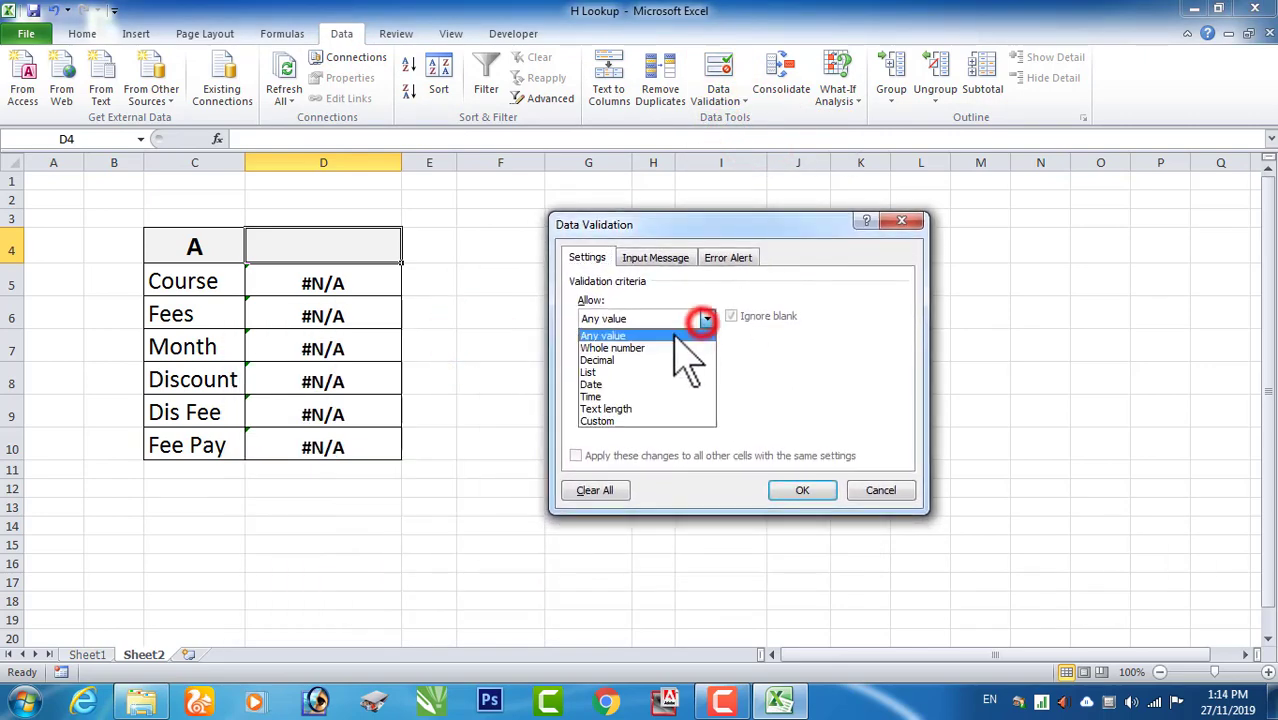
pyautogui.click(608, 374)
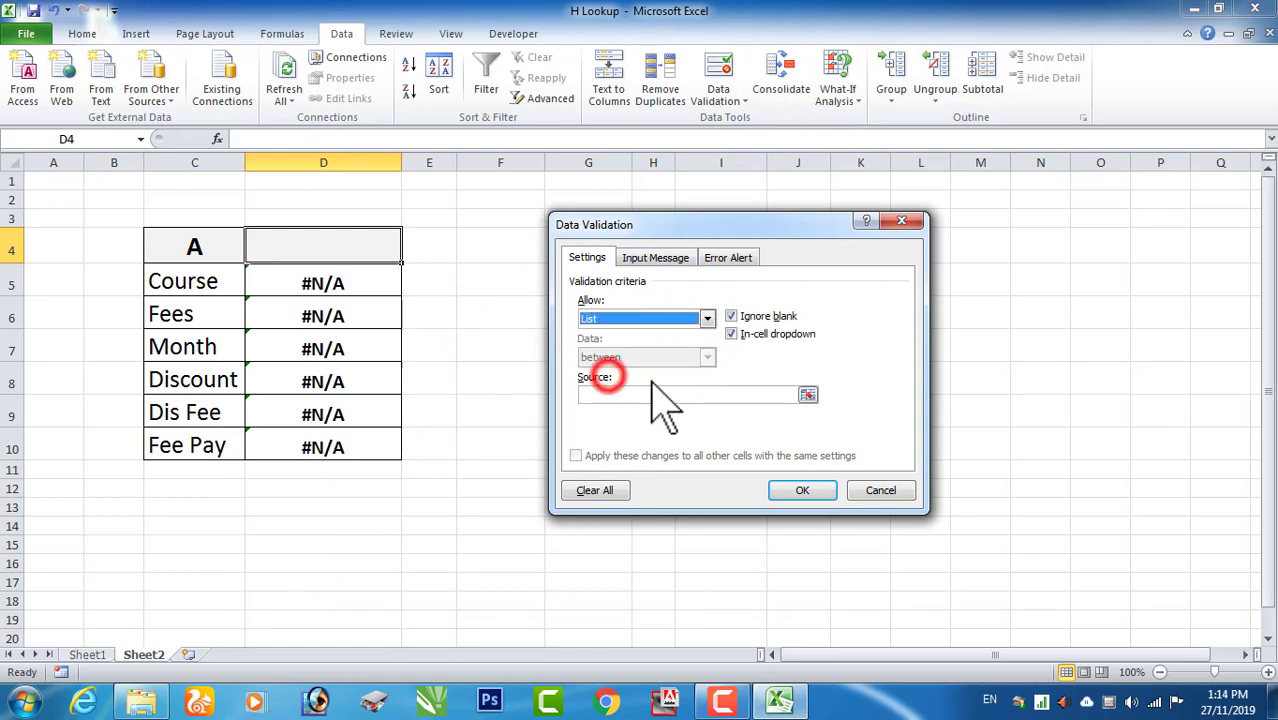
# Set the validation list's source to the header row =Sheet1!$A$1:$H$1 and apply the rule
pyautogui.click(598, 395)
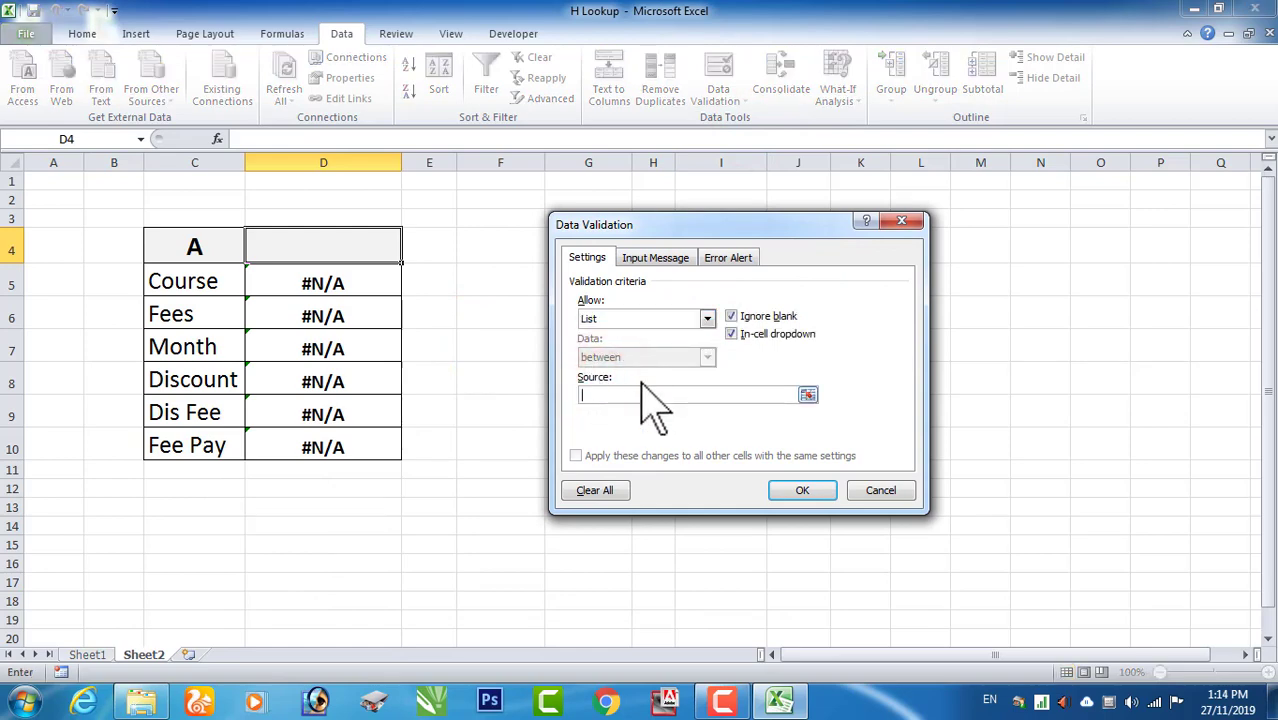
pyautogui.click(87, 654)
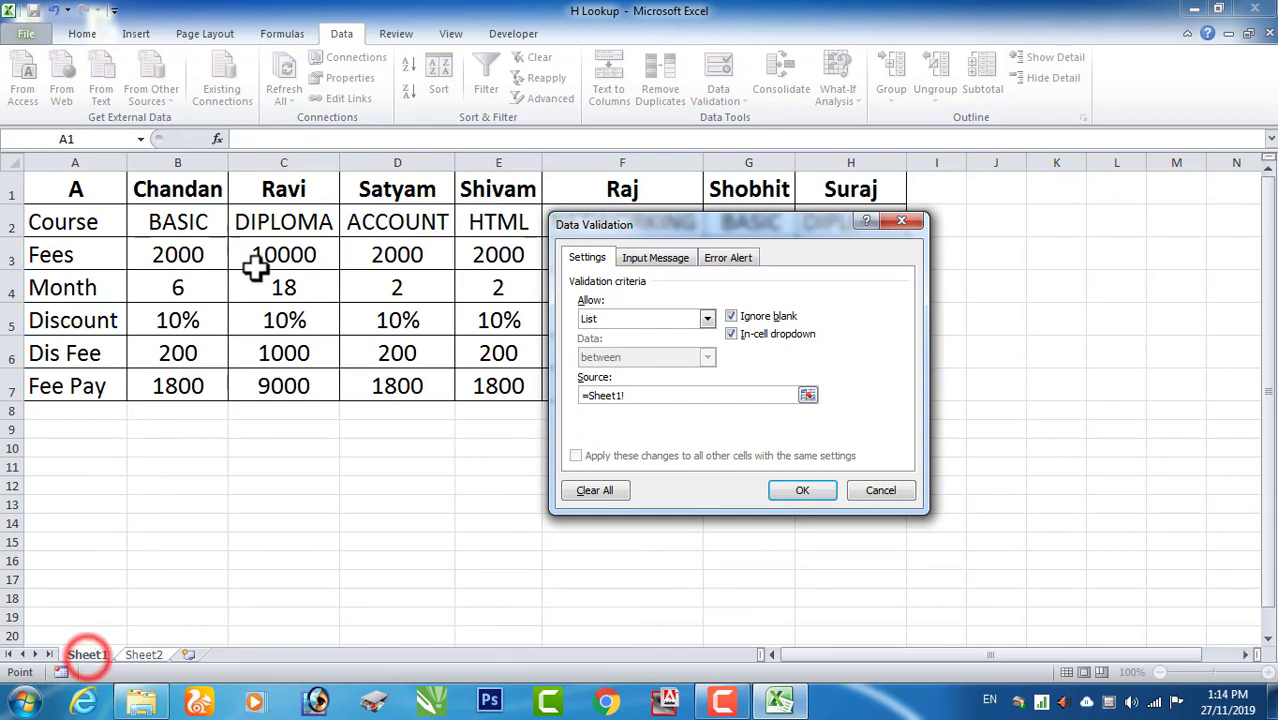
pyautogui.moveTo(75, 189); pyautogui.dragTo(826, 189)
pyautogui.moveTo(177, 195); pyautogui.dragTo(800, 184)
pyautogui.moveTo(63, 188); pyautogui.dragTo(820, 185)
pyautogui.click(802, 490)
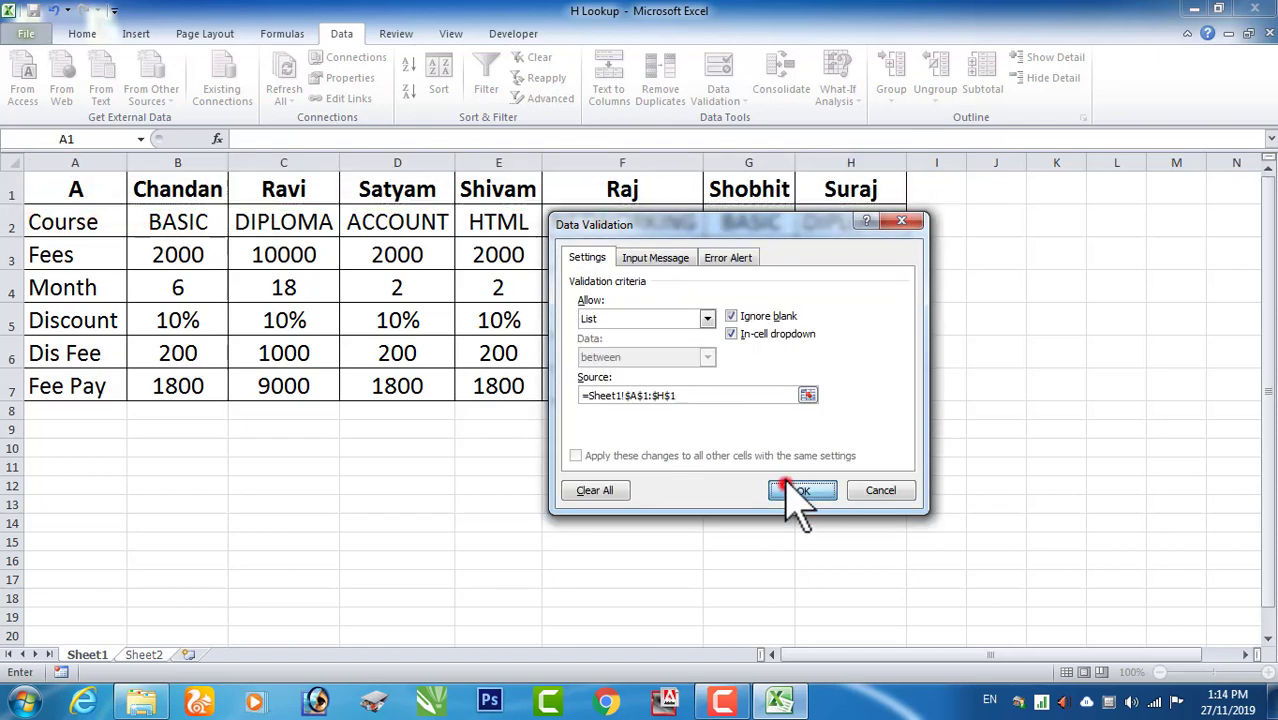
# Test the drop-down list in D4 by picking four different students in turn, and clear the cell
pyautogui.click(410, 254)
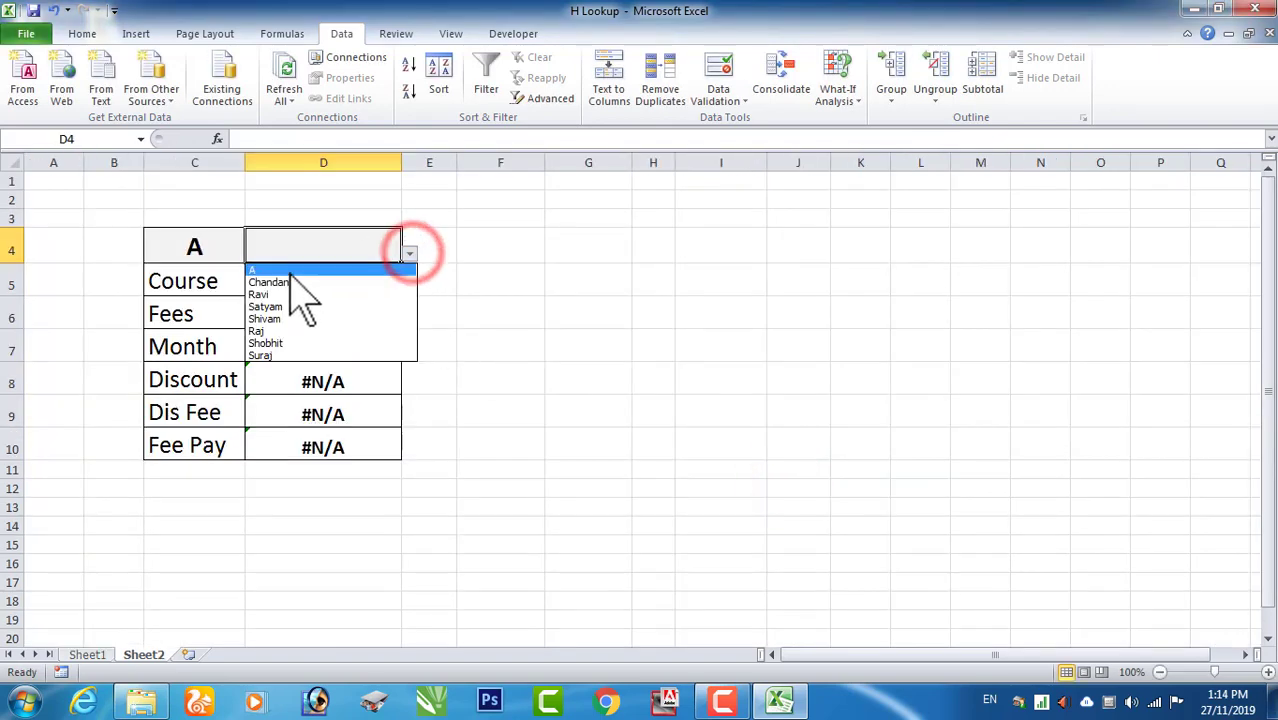
pyautogui.click(288, 315)
pyautogui.click(410, 254)
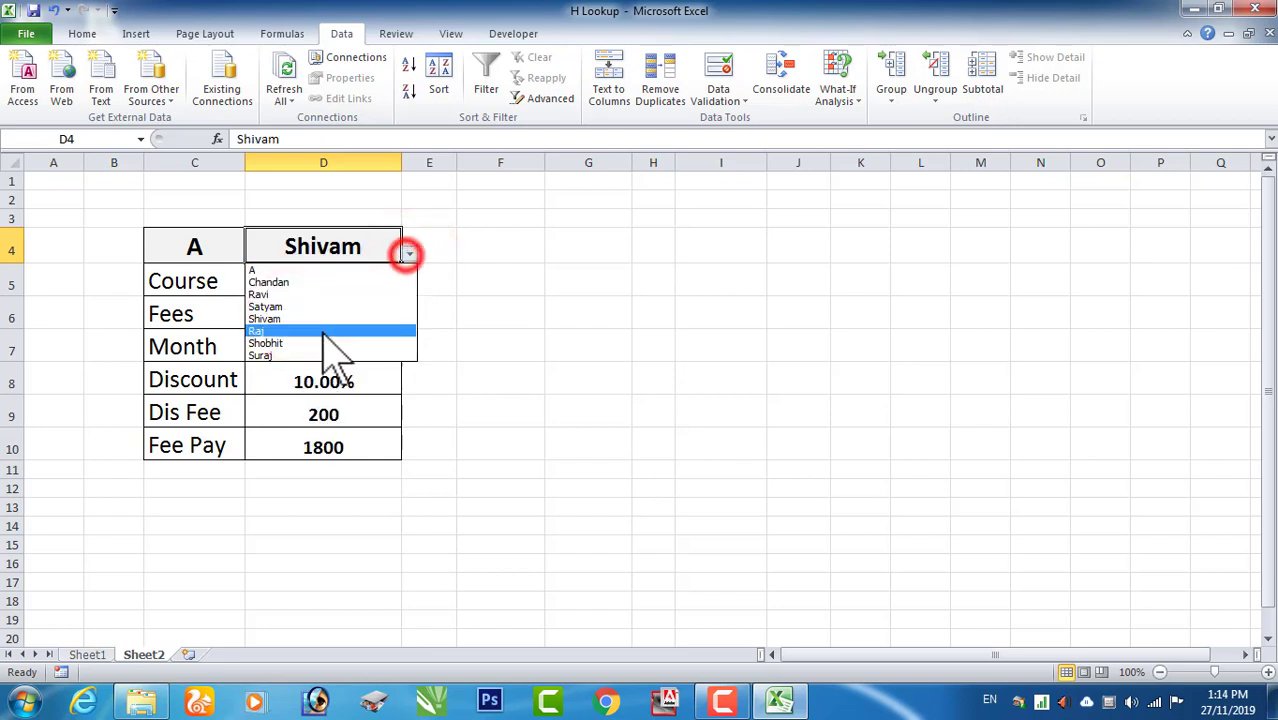
pyautogui.click(322, 342)
pyautogui.click(410, 254)
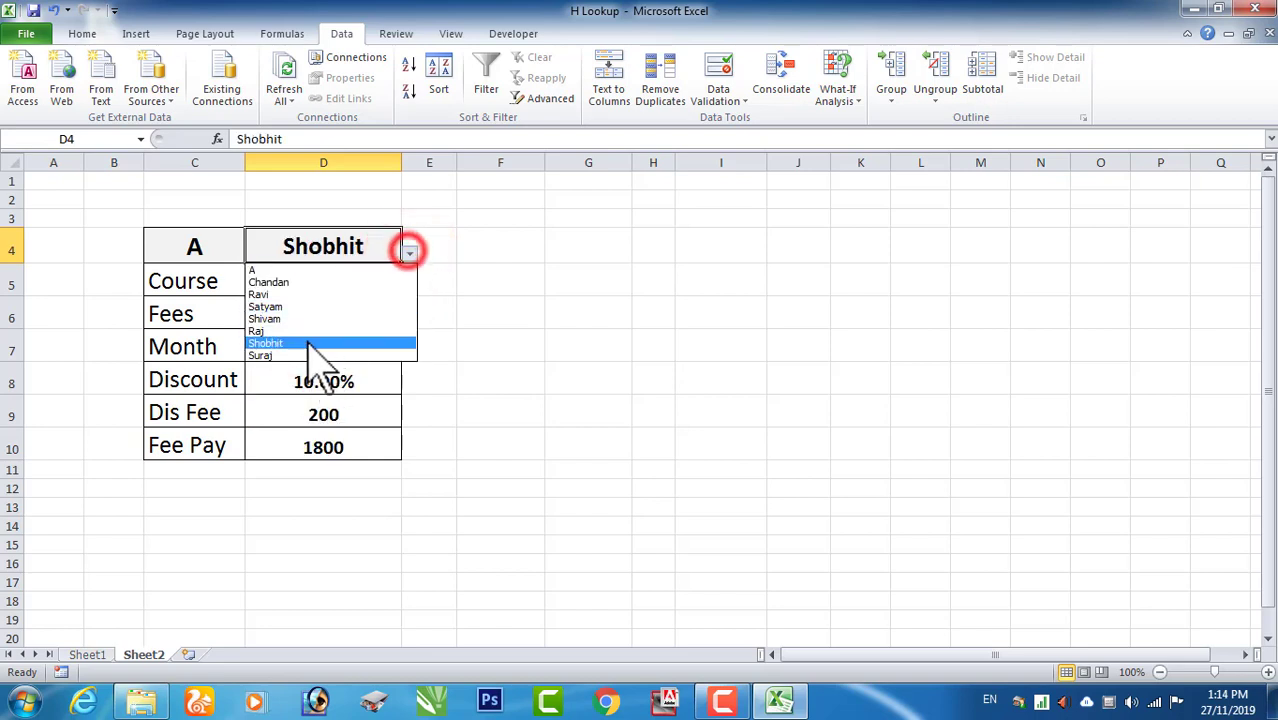
pyautogui.click(320, 356)
pyautogui.click(410, 254)
pyautogui.click(295, 278)
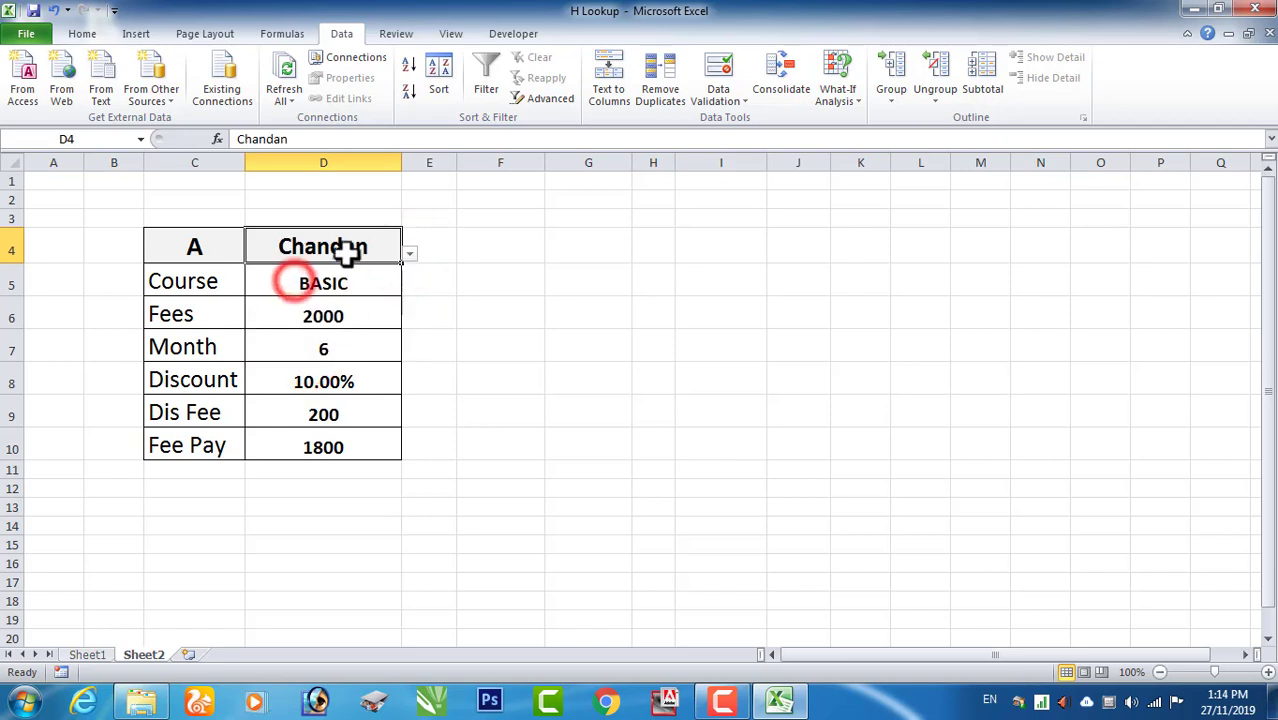
pyautogui.press('Delete')
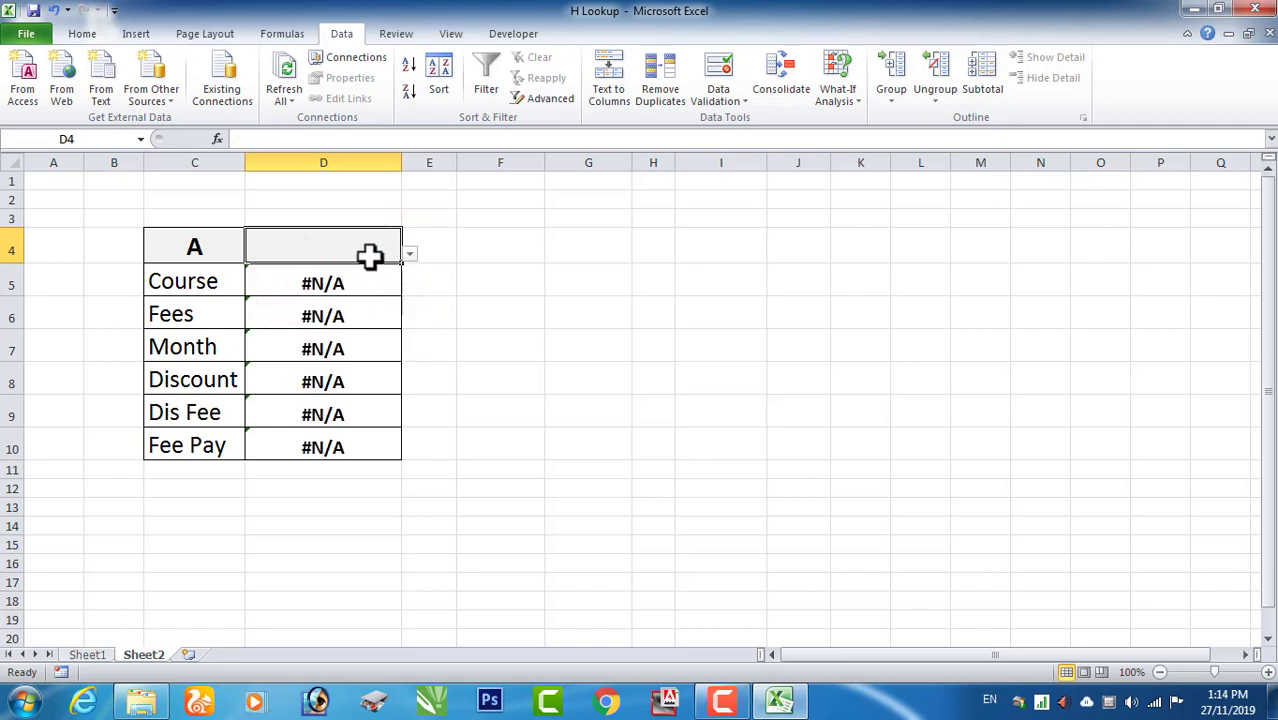
pyautogui.click(410, 254)
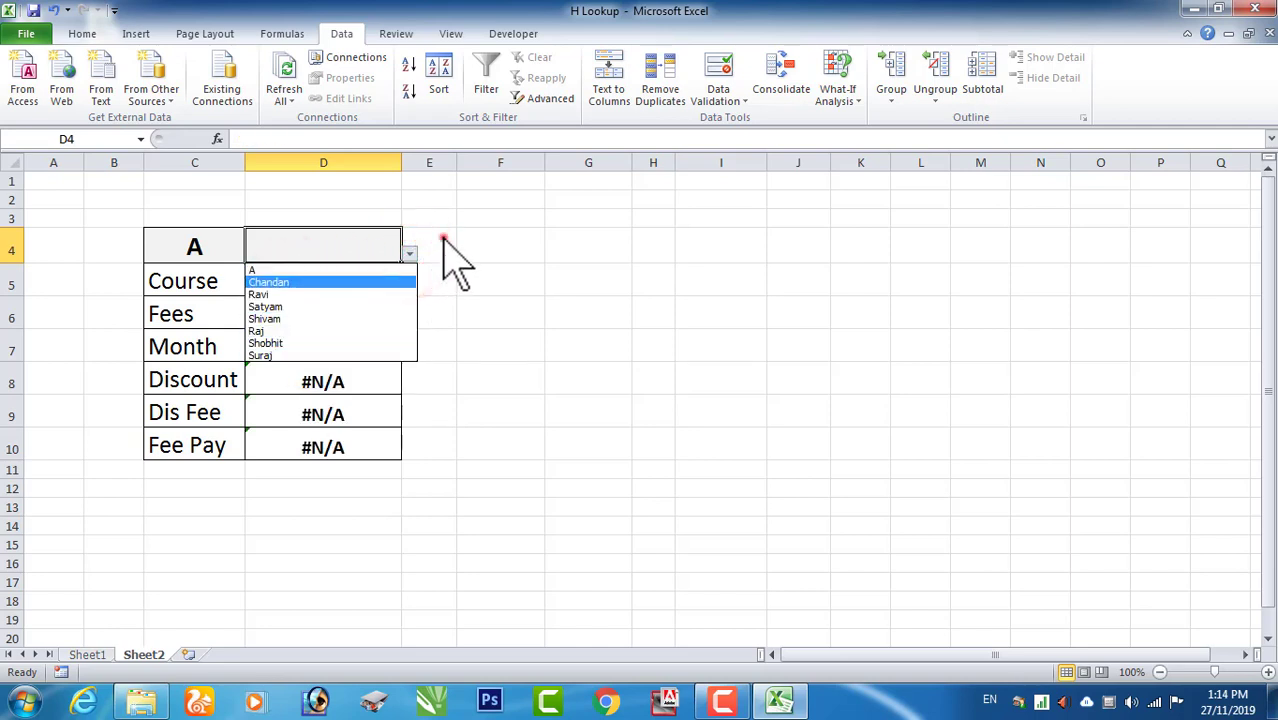
pyautogui.click(443, 238)
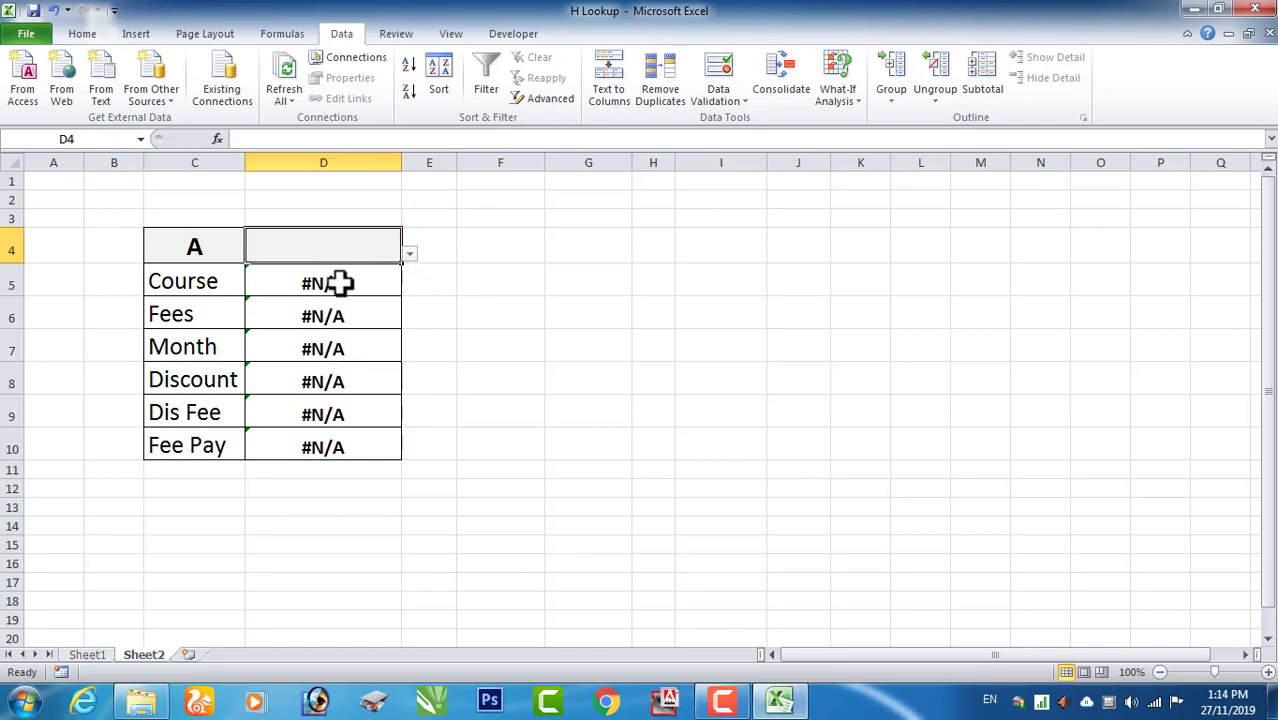
# Wrap the Course formula in D5 as =IFERROR(HLOOKUP(D4,Sheet1!A1:H7,2,0),"") to return a blank on error
pyautogui.click(340, 283)
pyautogui.click(243, 139)
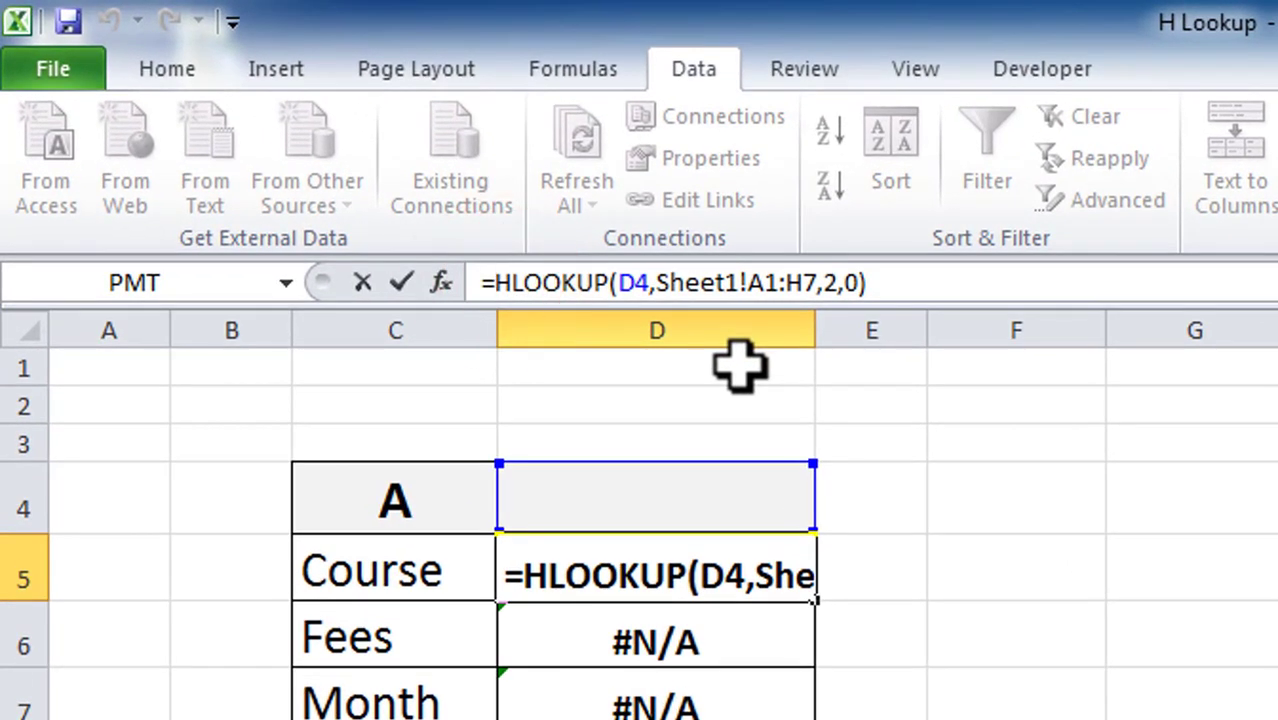
pyautogui.write('iferro')
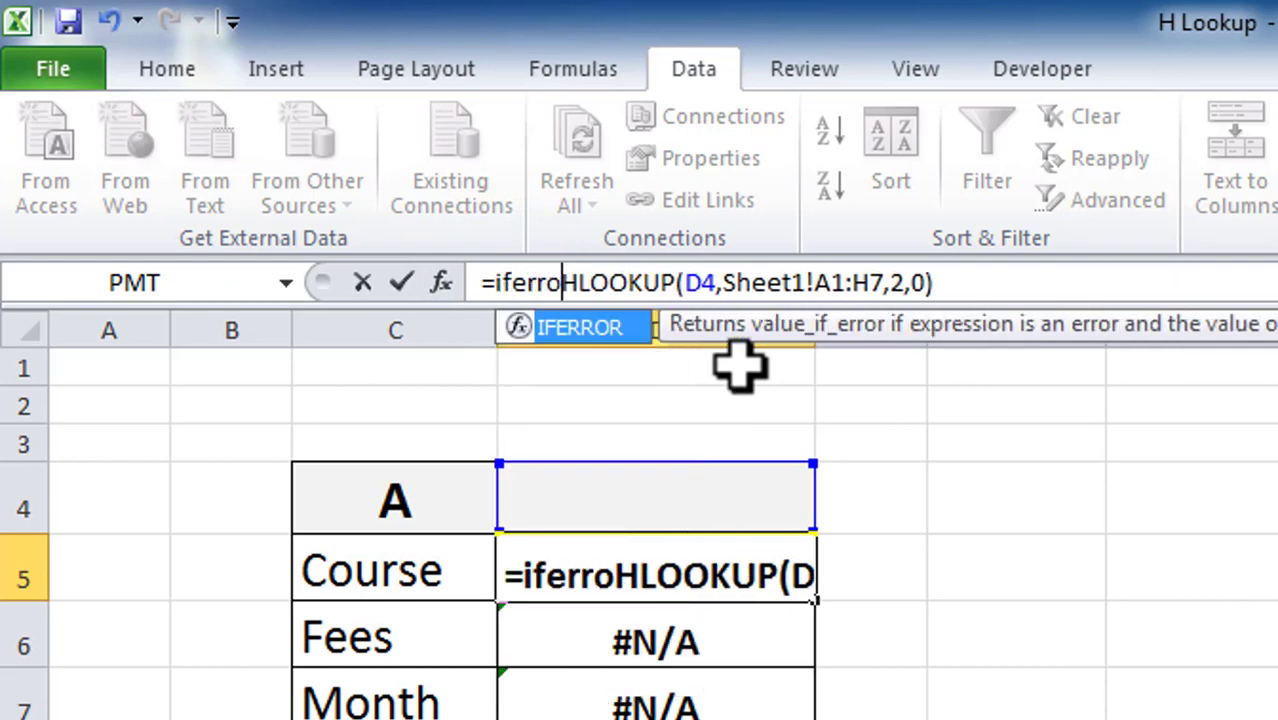
pyautogui.write('r(')
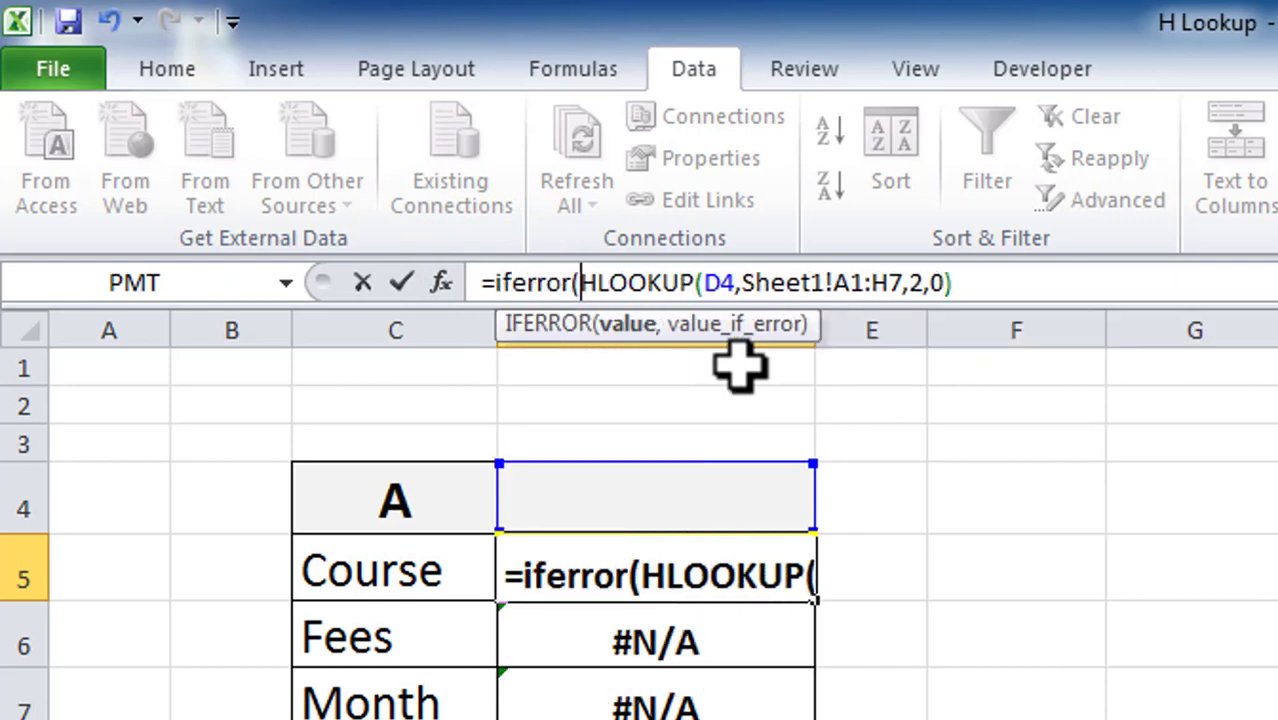
pyautogui.click(960, 292)
pyautogui.write(',')
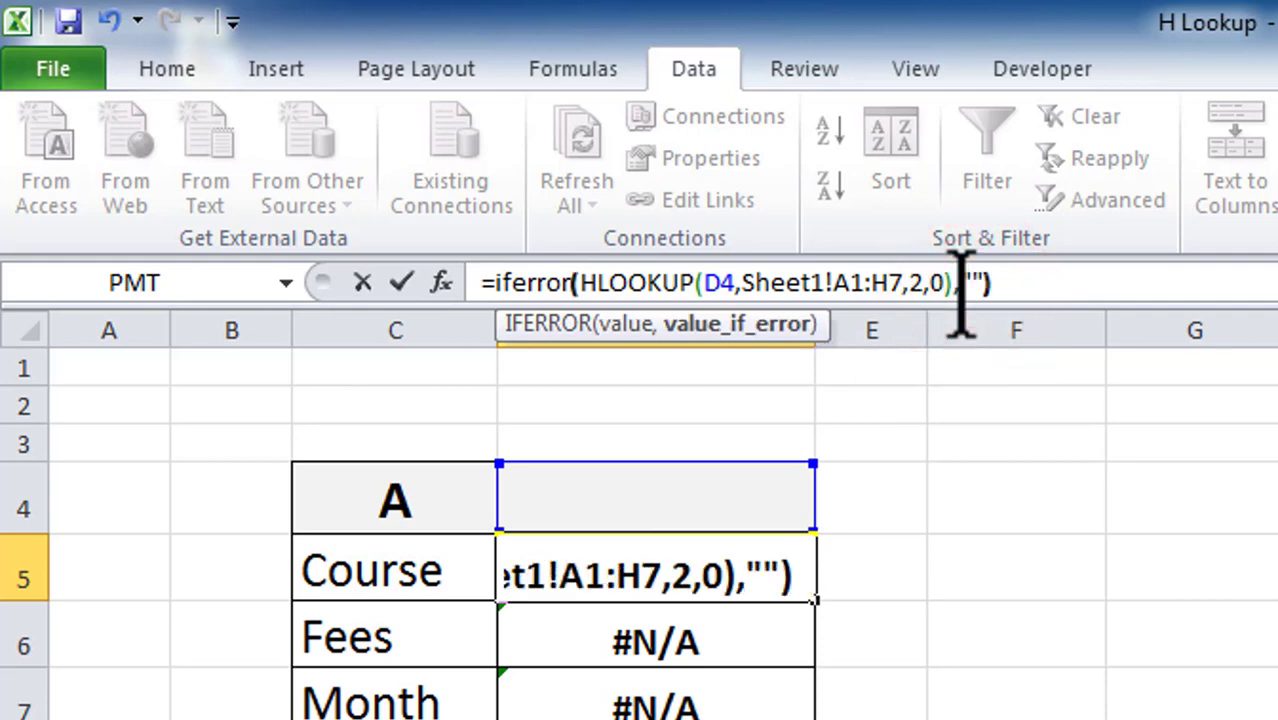
pyautogui.write('"")')
pyautogui.press('Return')
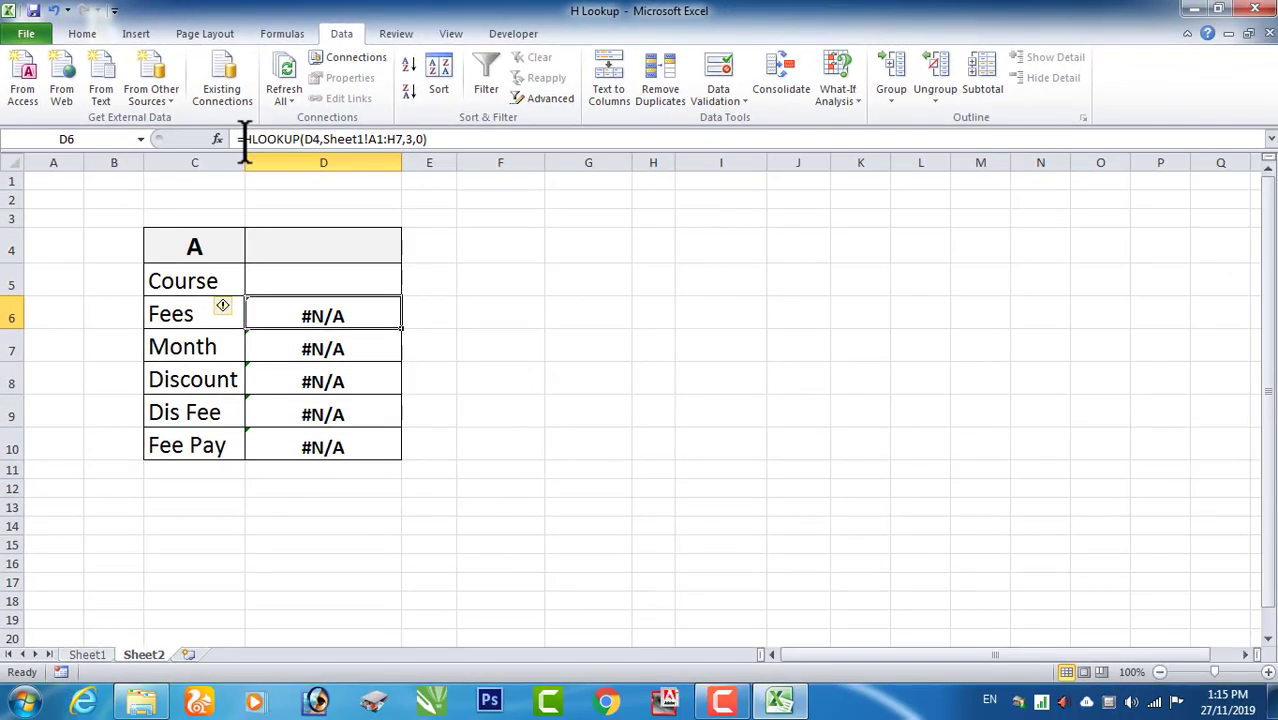
# Choose the student listed under the HTML course from the drop-down list in D4
pyautogui.click(485, 283)
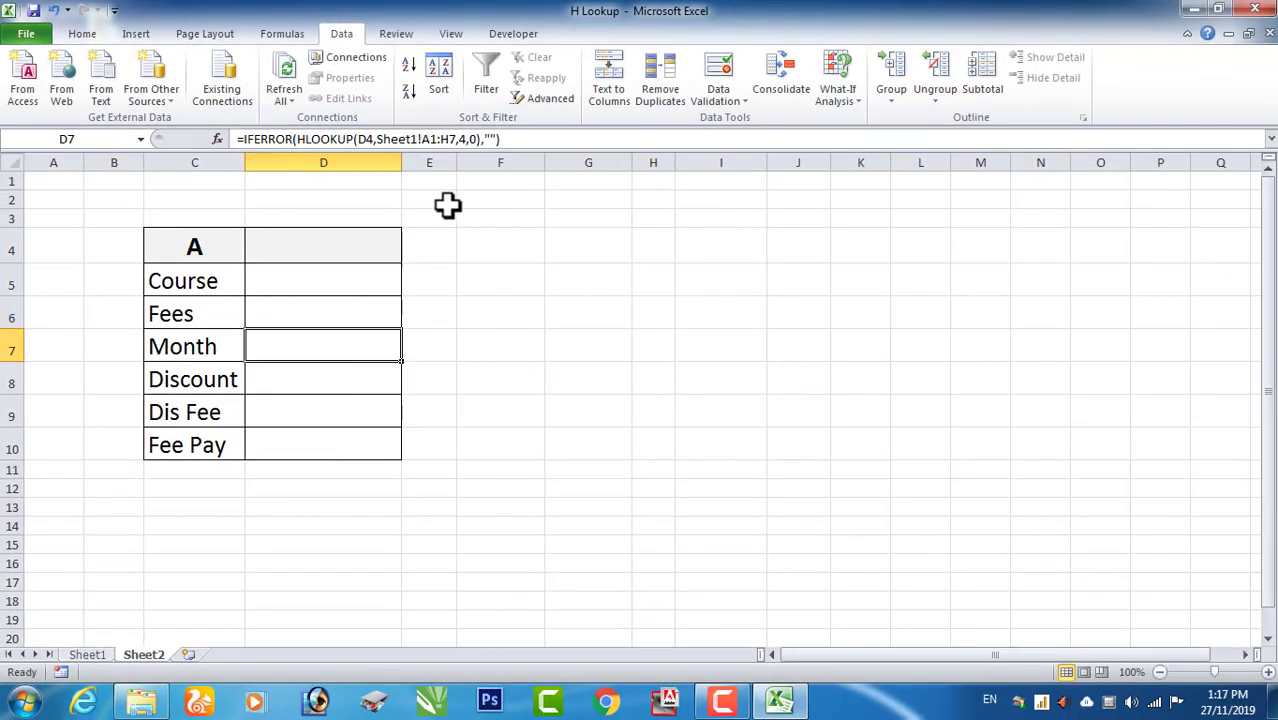
pyautogui.click(352, 245)
pyautogui.click(409, 253)
pyautogui.click(358, 319)
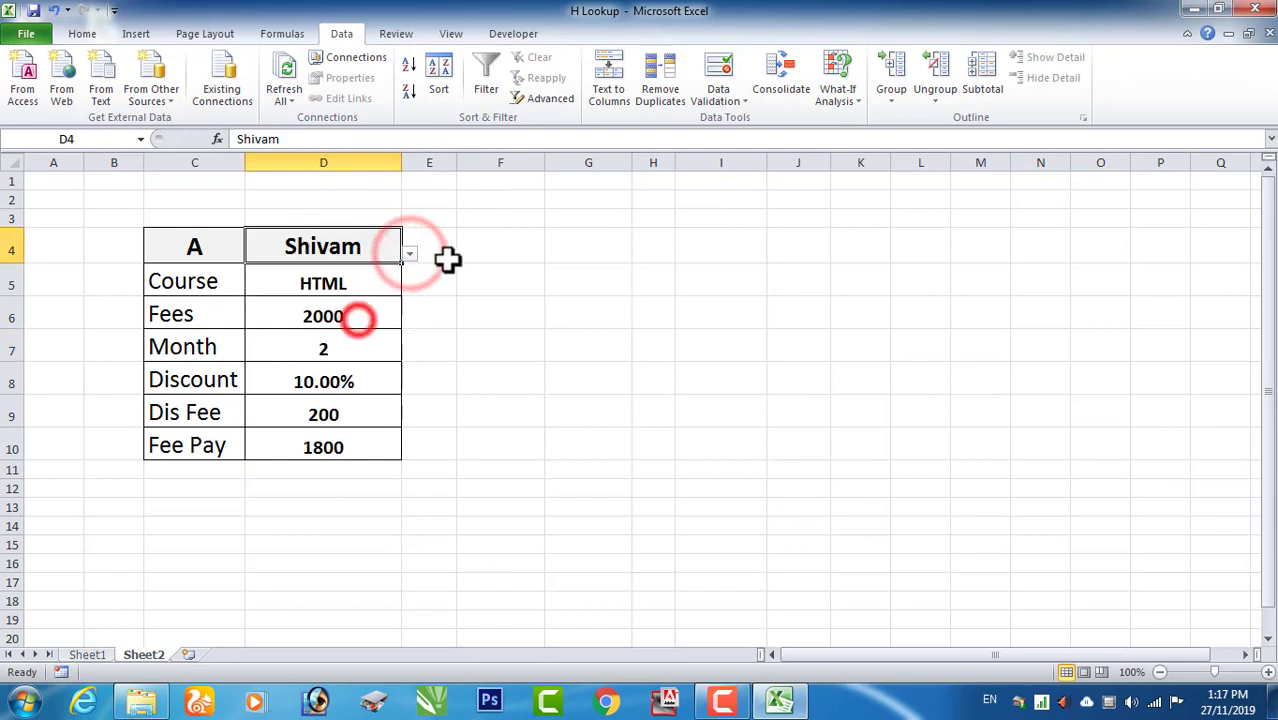
pyautogui.click(449, 265)
pyautogui.moveTo(465, 388); pyautogui.dragTo(1205, 371)
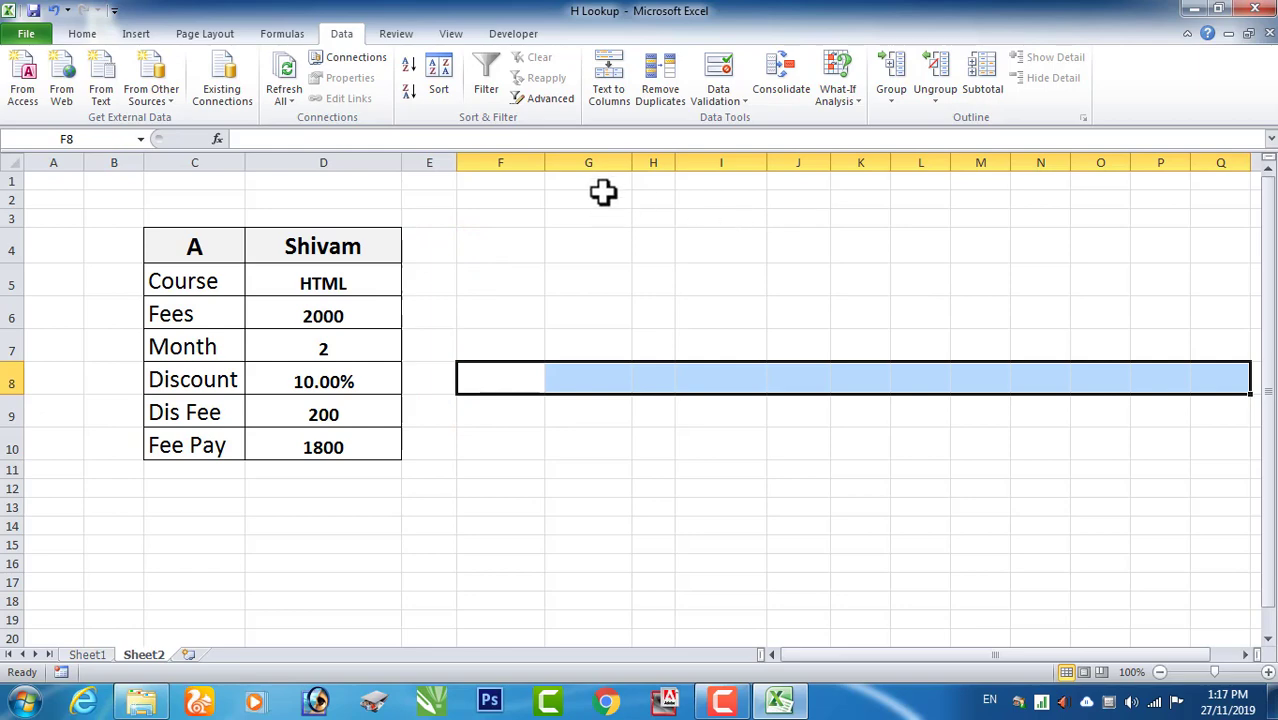
pyautogui.moveTo(603, 193); pyautogui.dragTo(587, 602)
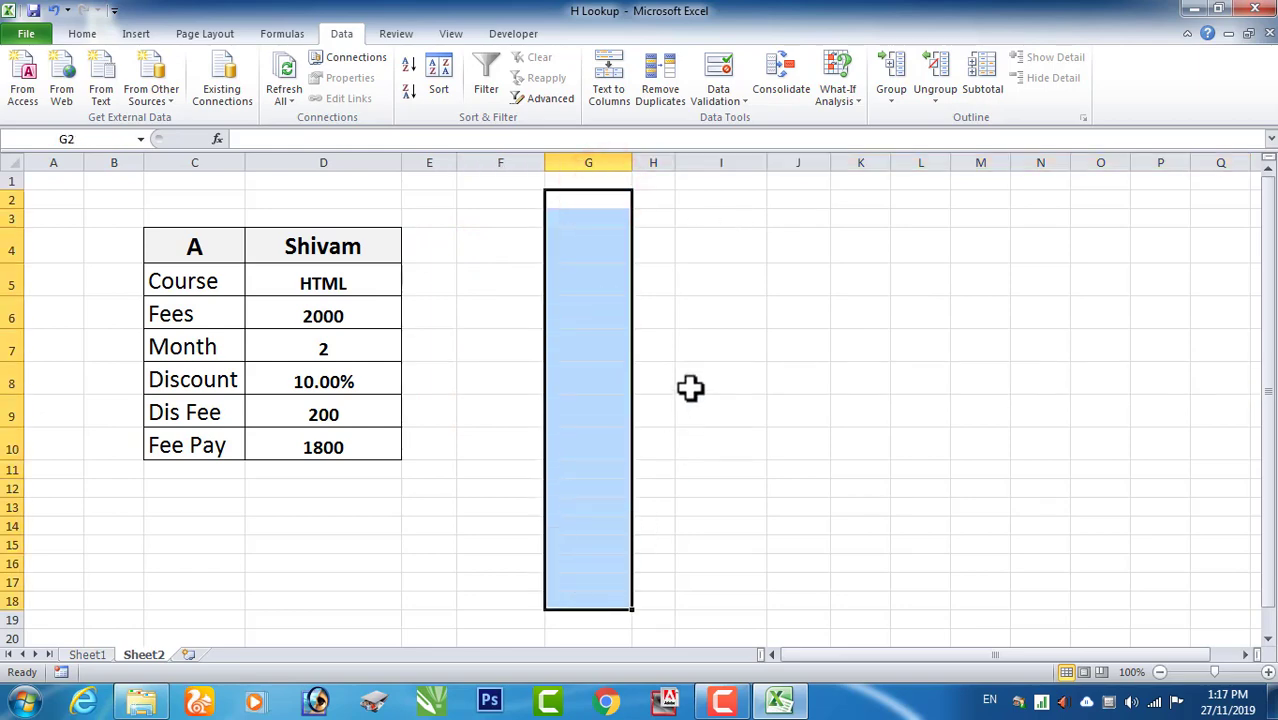
pyautogui.moveTo(490, 468); pyautogui.dragTo(1083, 463)
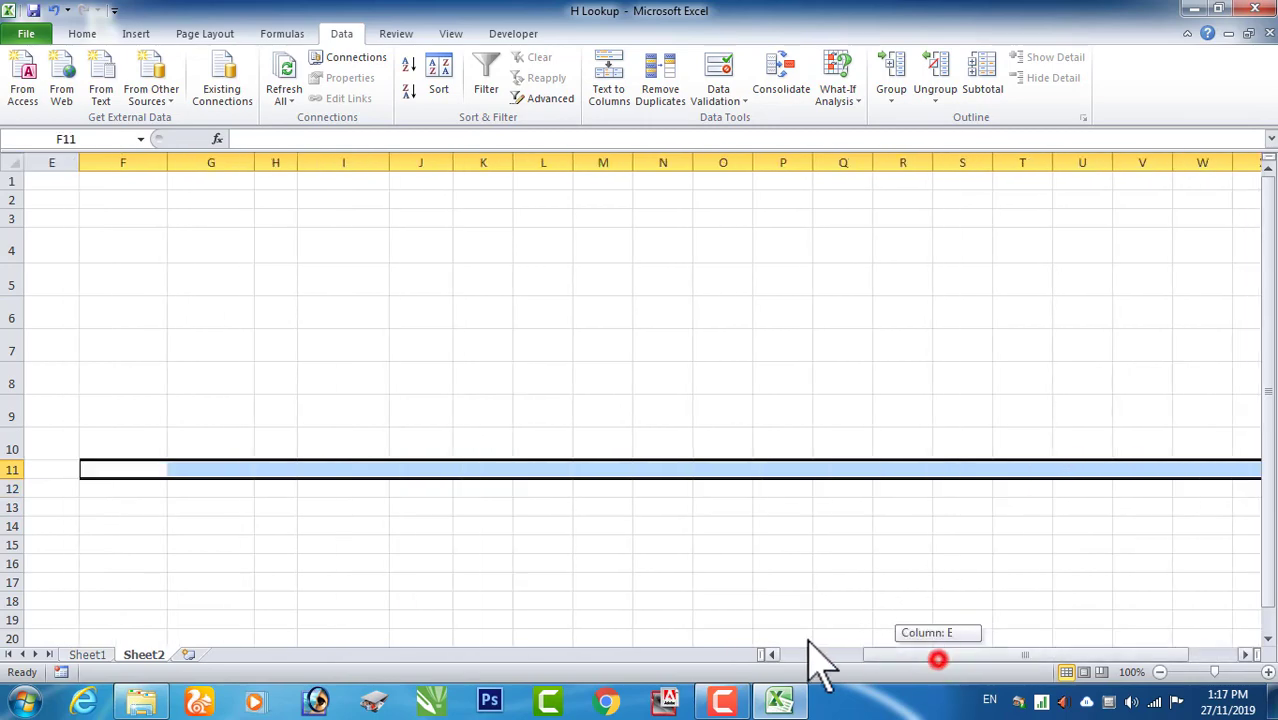